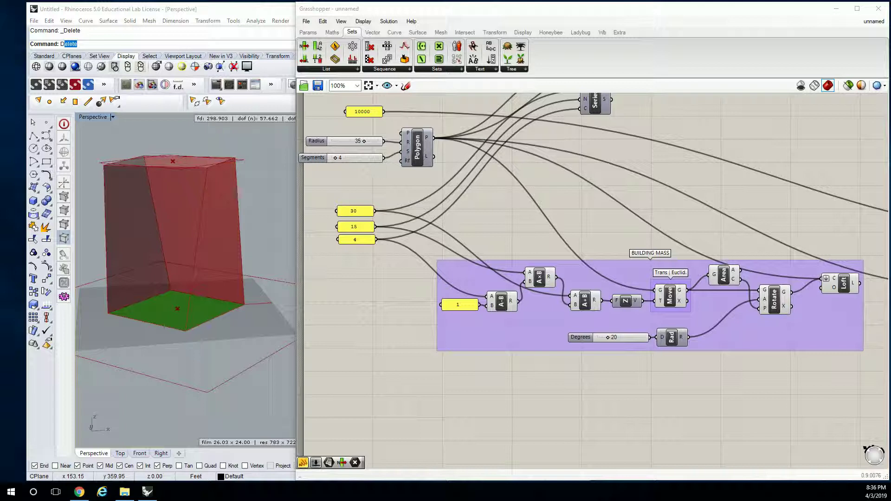
Step: Review the BUILDING MASS group and the Polygon-driven components, and highlight the Scale output to examine its outline in the model
click(709, 176)
scroll(709, 176, down, 2)
right_drag(832, 217, 627, 252)
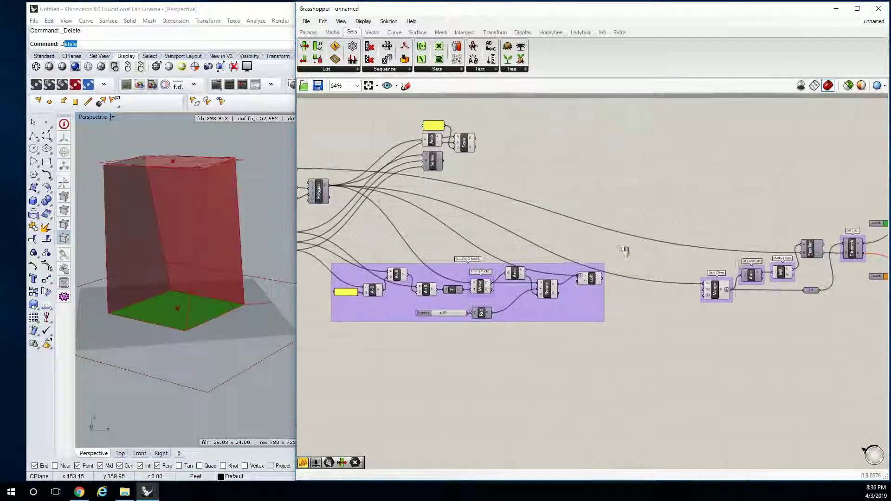
scroll(628, 254, down, 3)
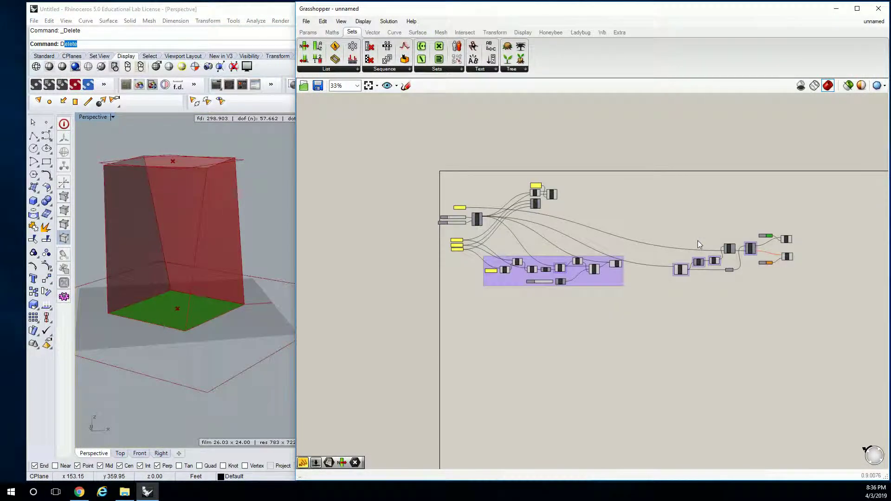
scroll(541, 261, up, 6)
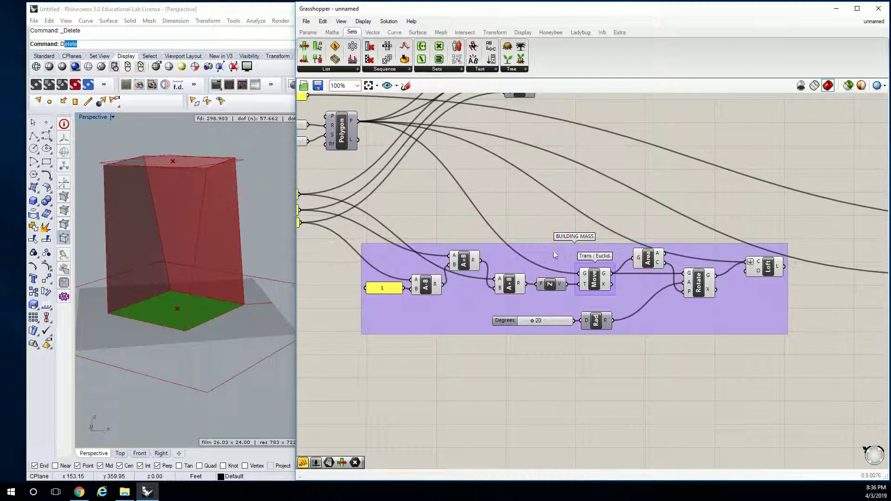
right_drag(553, 251, 605, 328)
scroll(502, 226, down, 1)
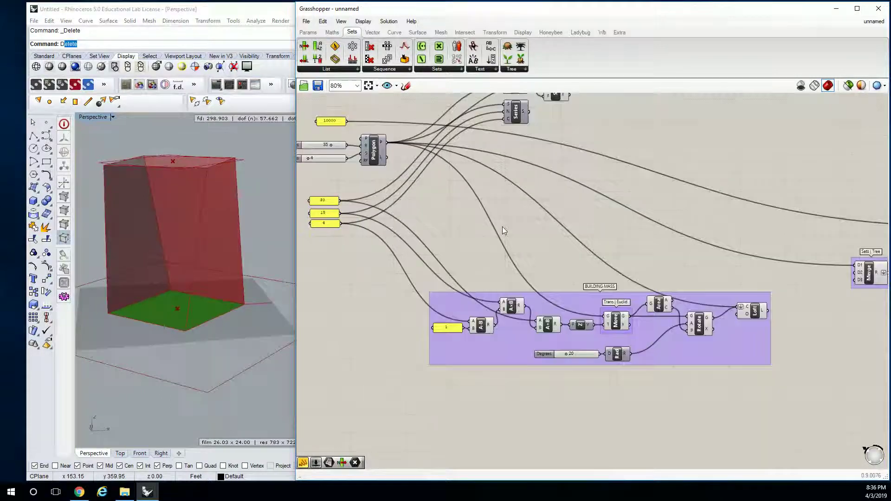
right_drag(563, 196, 576, 300)
right_drag(163, 169, 169, 176)
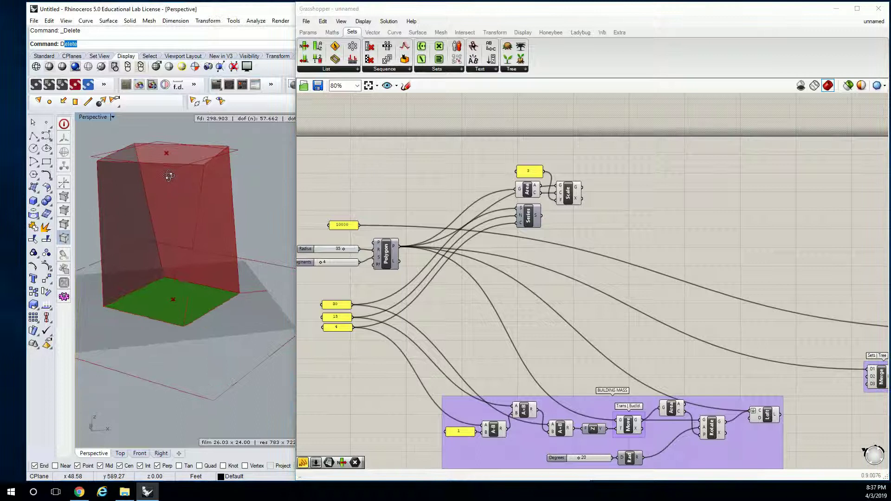
scroll(177, 194, down, 3)
click(567, 191)
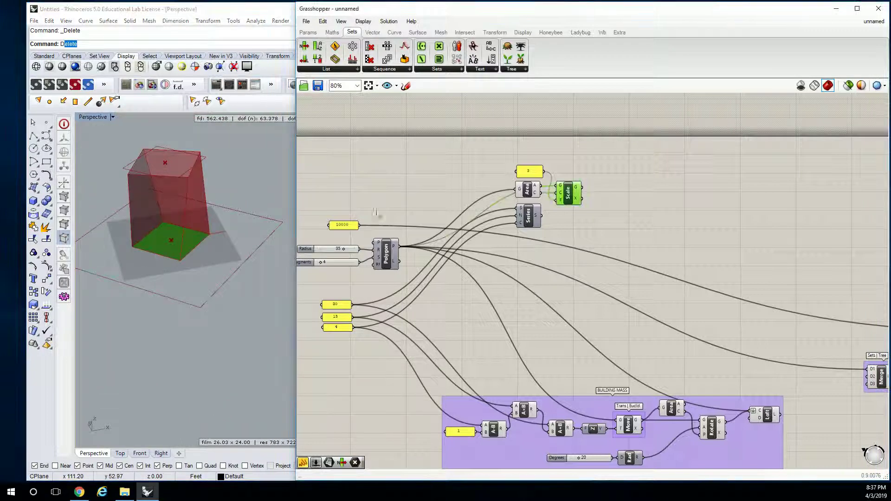
mouse_move(273, 251)
right_down()
mouse_move(213, 224)
mouse_move(275, 238)
right_up()
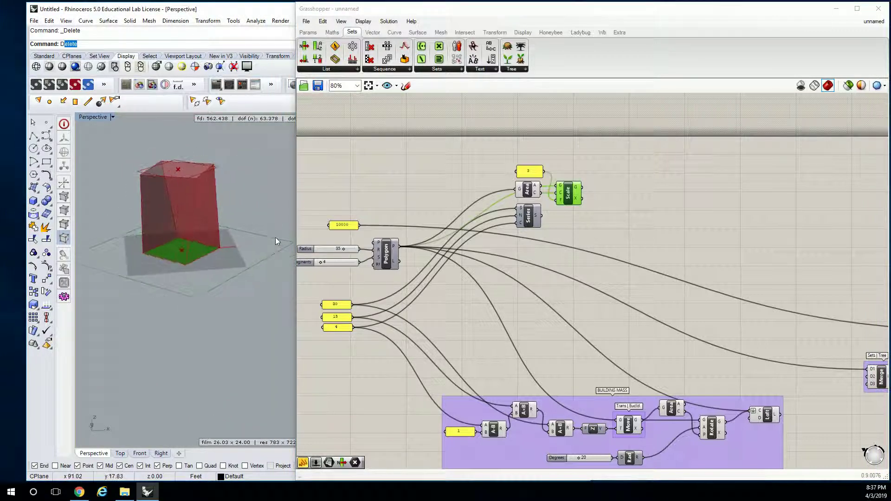
click(575, 150)
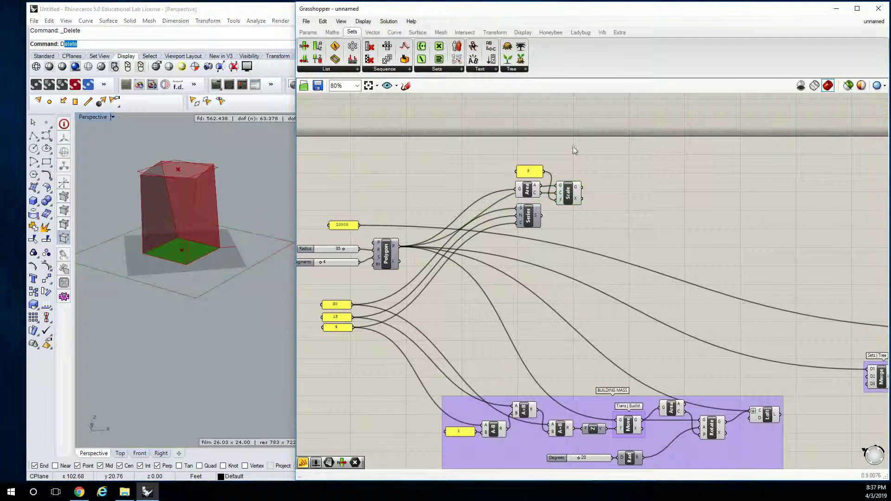
Step: Add a Surface parameter and connect the Scale component's geometry output to it
click(315, 33)
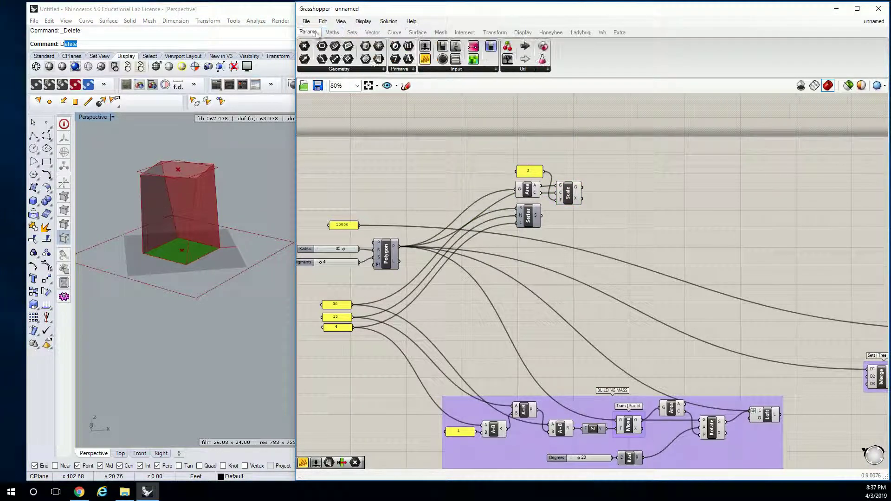
drag(378, 58, 596, 189)
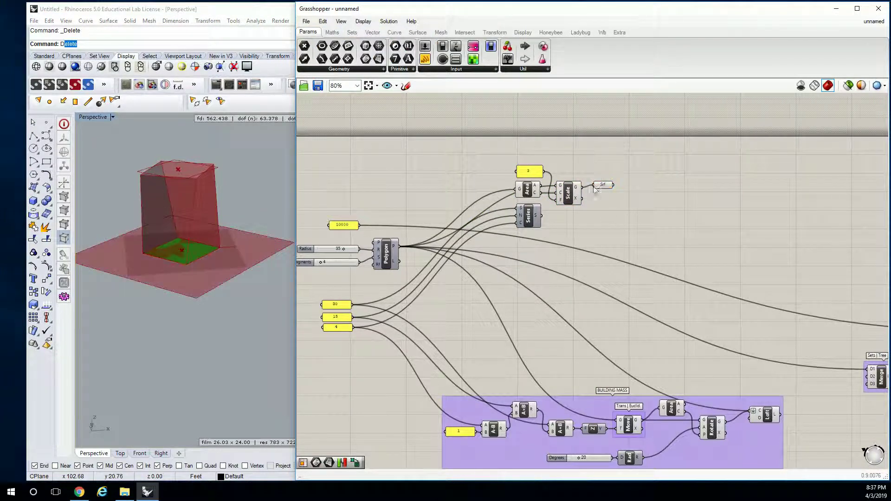
right_drag(247, 271, 232, 263)
scroll(232, 263, down, 2)
scroll(260, 255, up, 2)
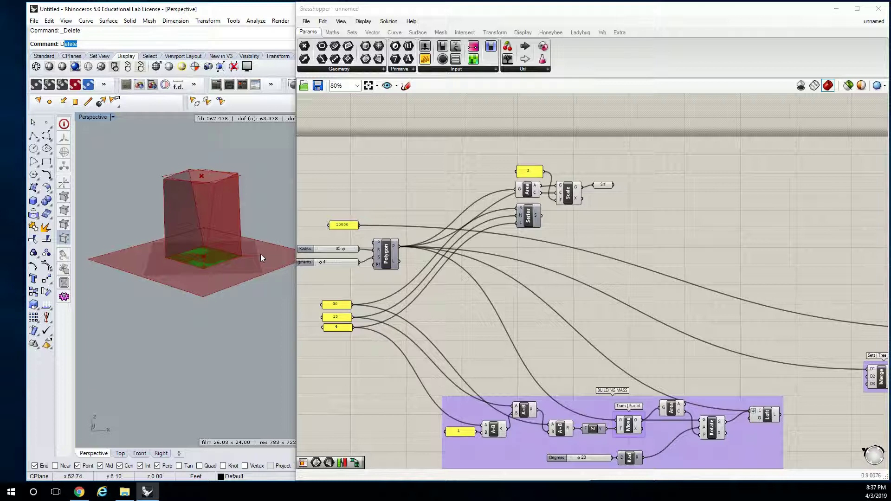
Step: Add a Euclidean Move component on the canvas near the Surface parameter and the Series component
scroll(562, 224, up, 2)
drag(523, 219, 532, 231)
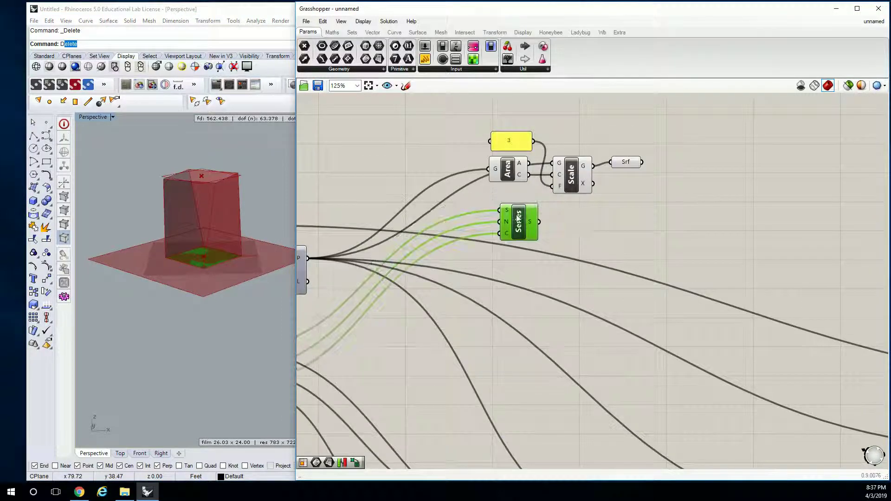
mouse_move(533, 222)
scroll(573, 211, down, 3)
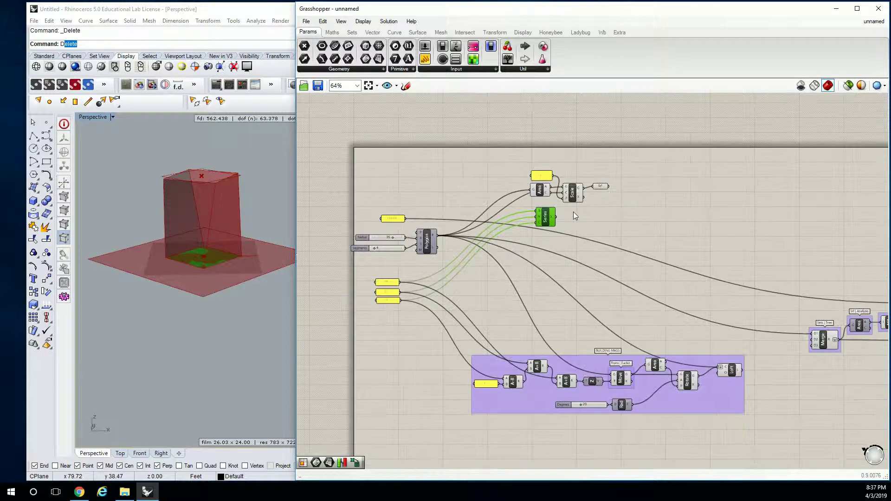
scroll(580, 212, up, 3)
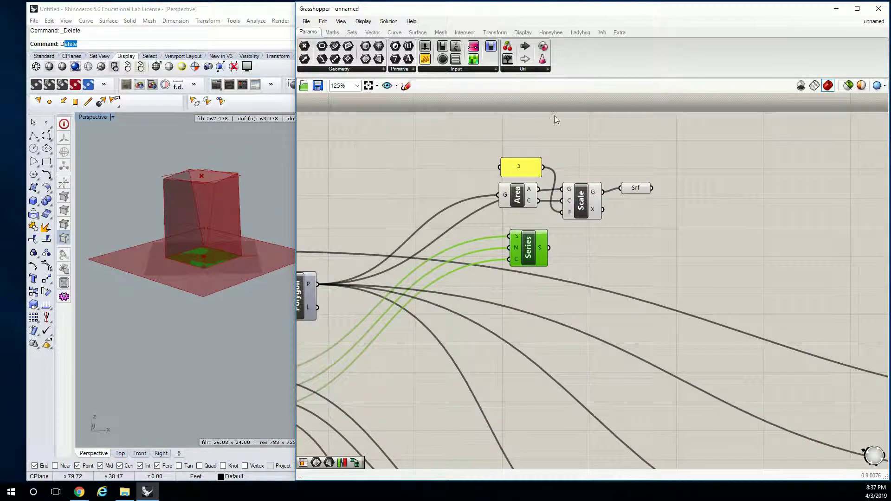
click(495, 32)
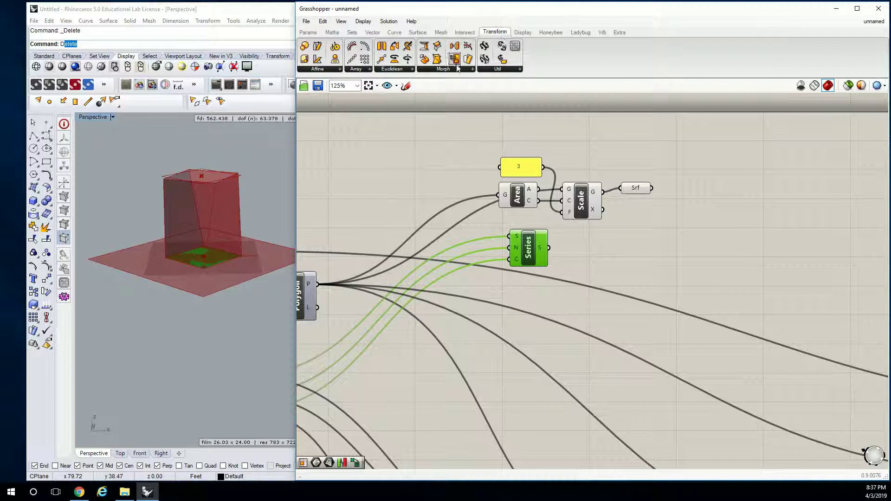
click(399, 70)
drag(402, 91, 721, 236)
click(640, 225)
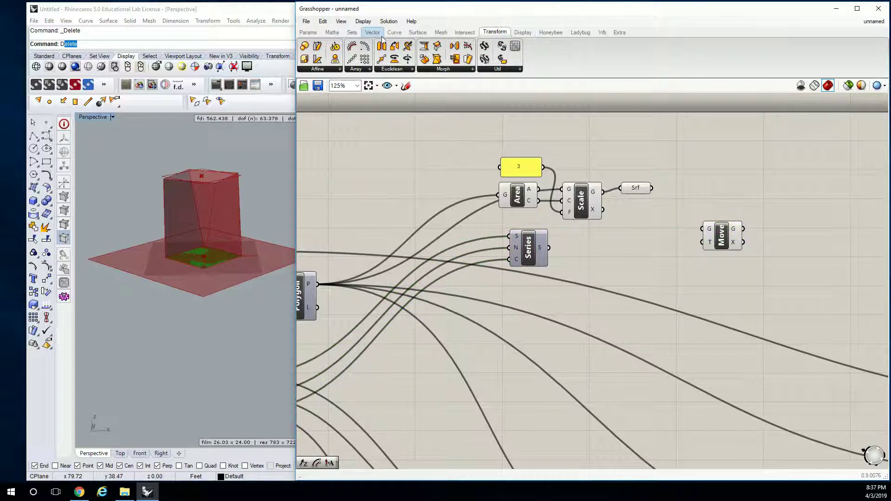
Step: Add a Unit Z vector component between the Series and Move components
mouse_move(404, 39)
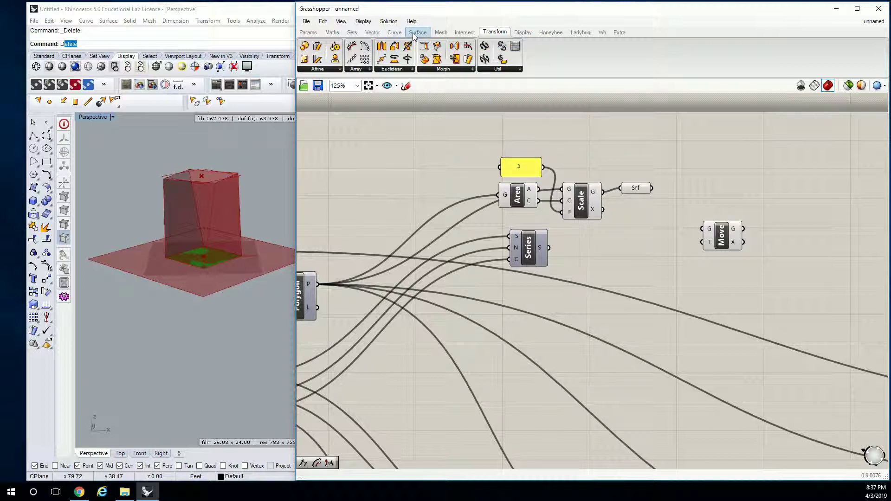
click(372, 32)
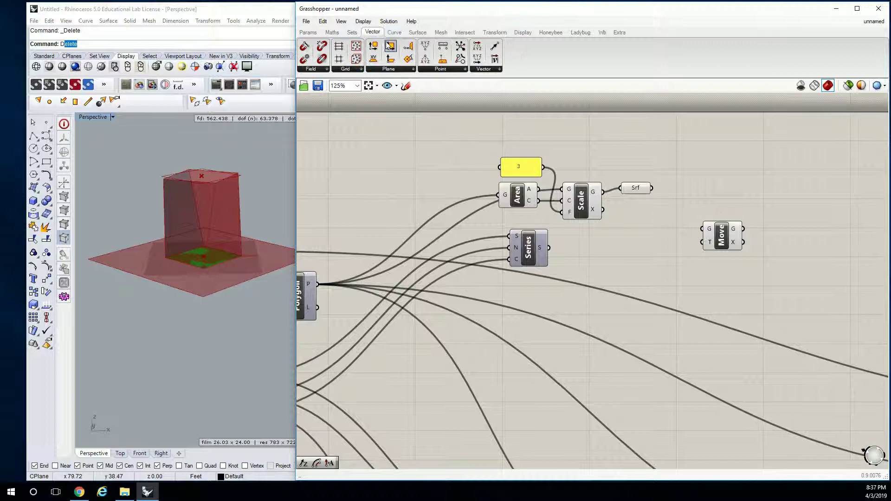
click(464, 70)
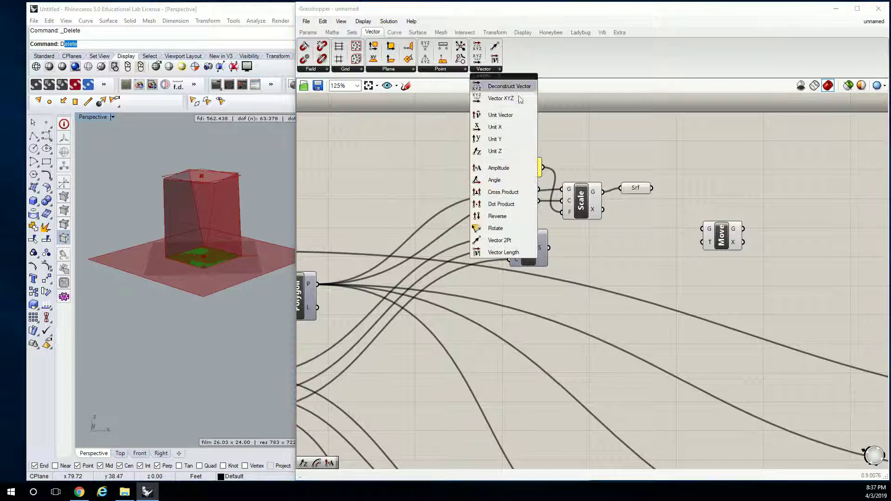
click(508, 155)
click(654, 235)
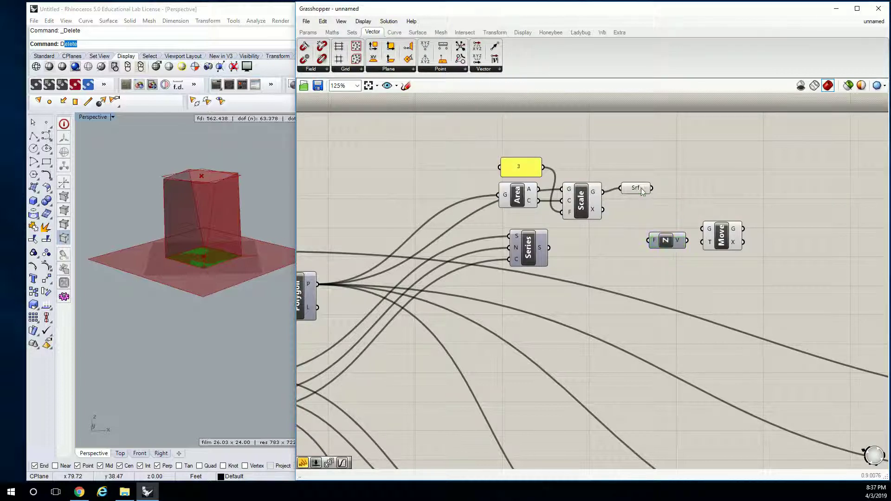
Step: Connect the Surface parameter to Move's geometry input and feed Series through Unit Z into Move's motion input
drag(644, 191, 726, 235)
click(645, 220)
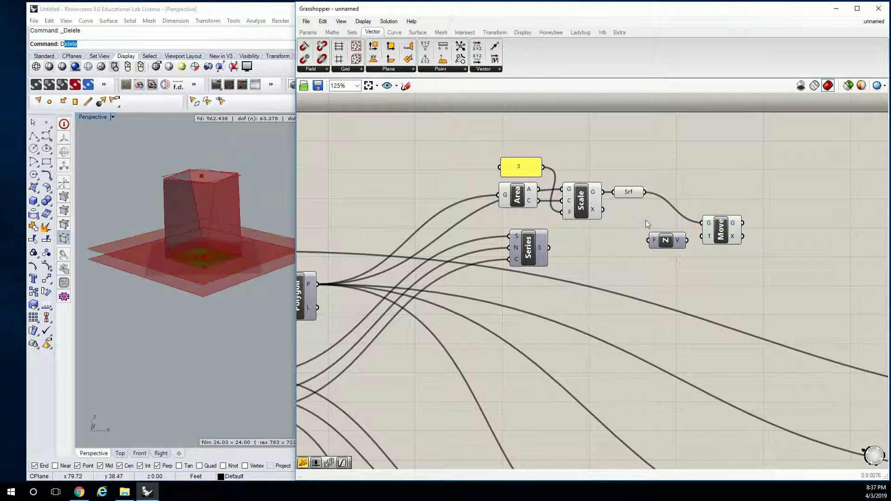
click(667, 245)
drag(549, 248, 701, 236)
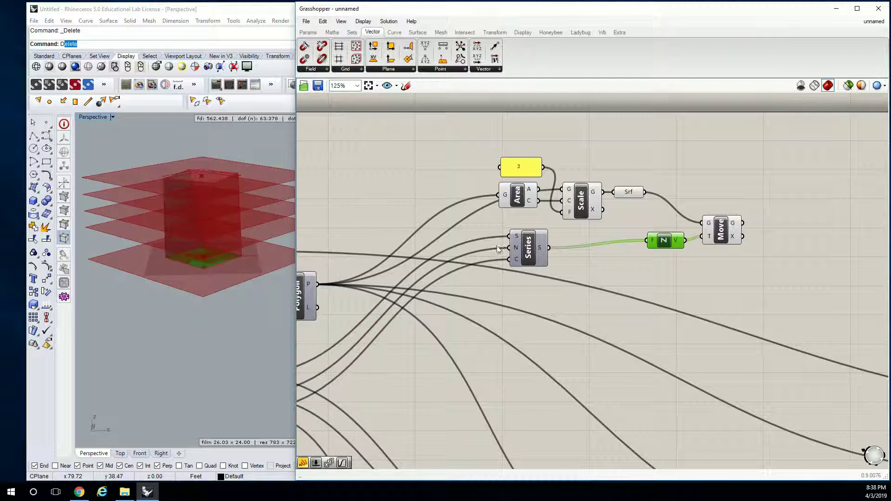
mouse_move(223, 214)
right_down()
mouse_move(228, 223)
mouse_move(220, 227)
right_up()
click(726, 277)
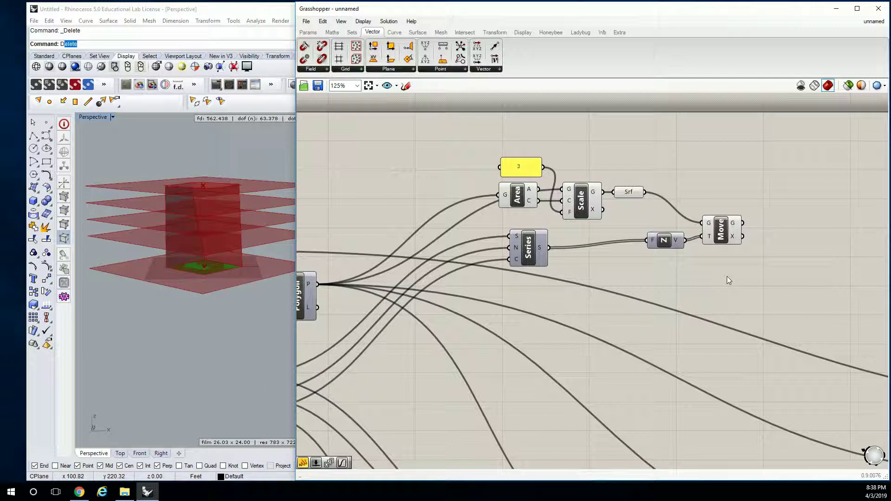
Step: Check the surfaces produced by Move and add a Merge component after it
drag(716, 232, 718, 235)
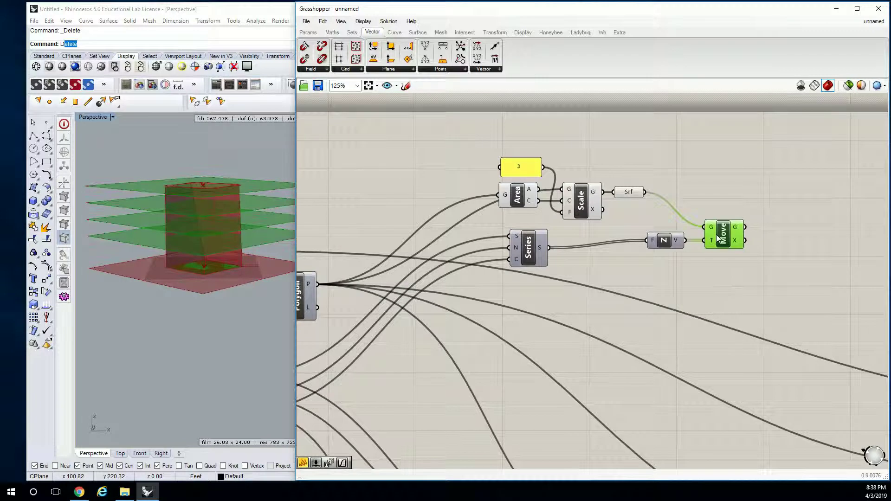
right_drag(718, 236, 681, 240)
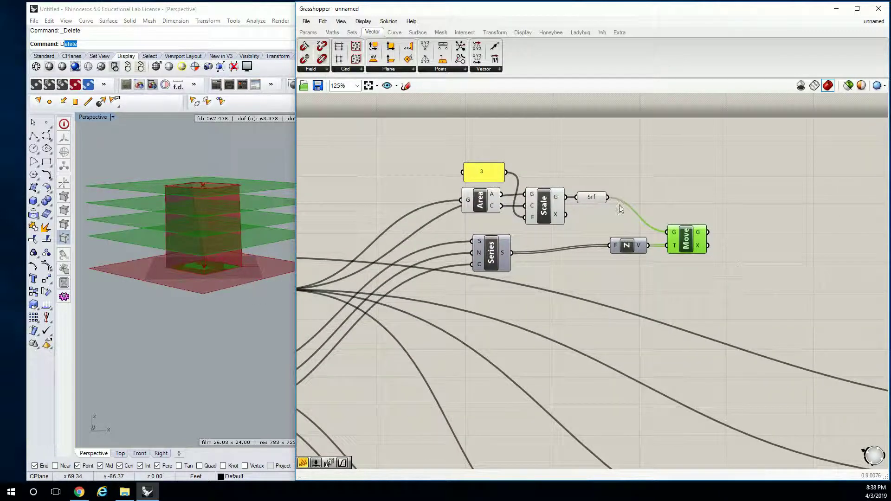
click(598, 198)
click(686, 239)
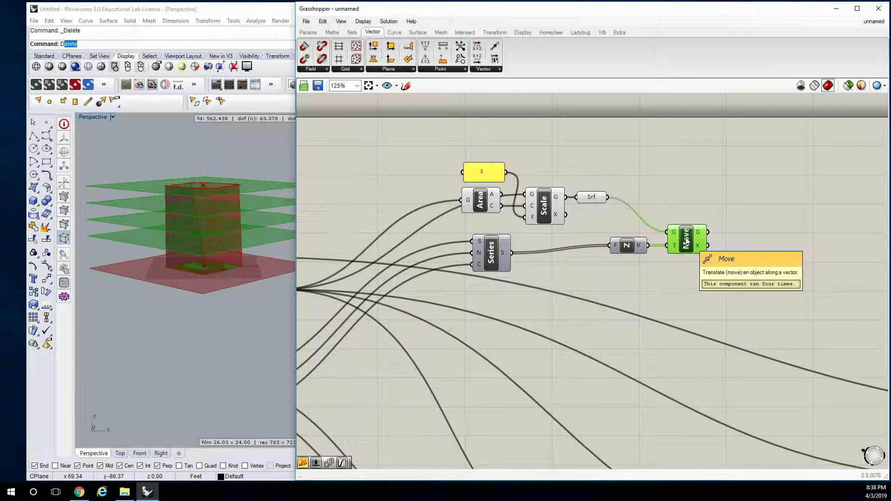
right_drag(722, 215, 690, 216)
click(705, 225)
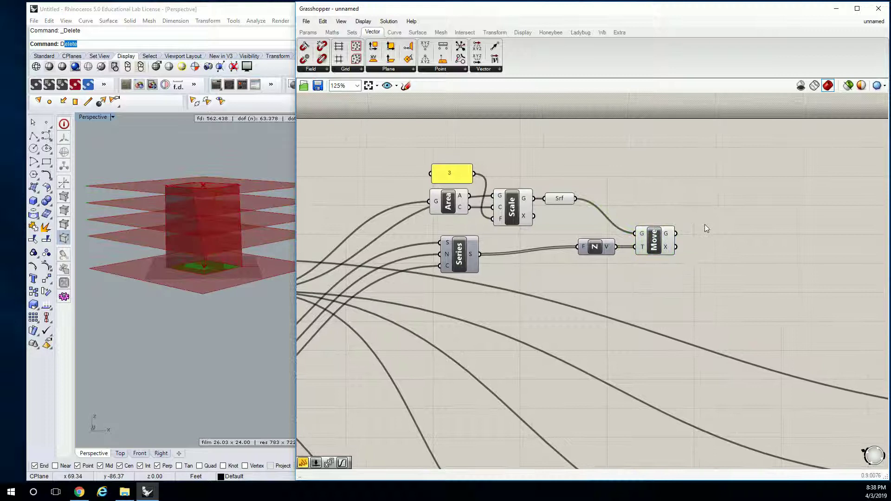
double_click(704, 224)
text(merge)
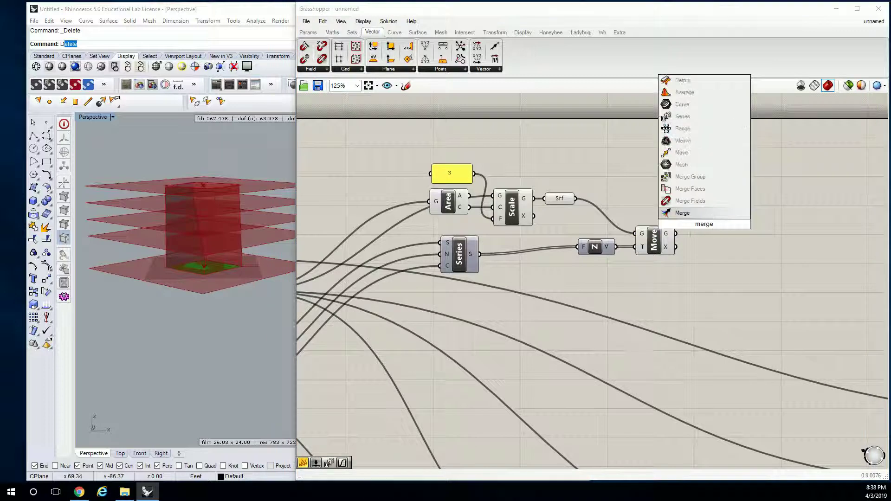
click(700, 213)
drag(712, 224, 727, 224)
click(600, 207)
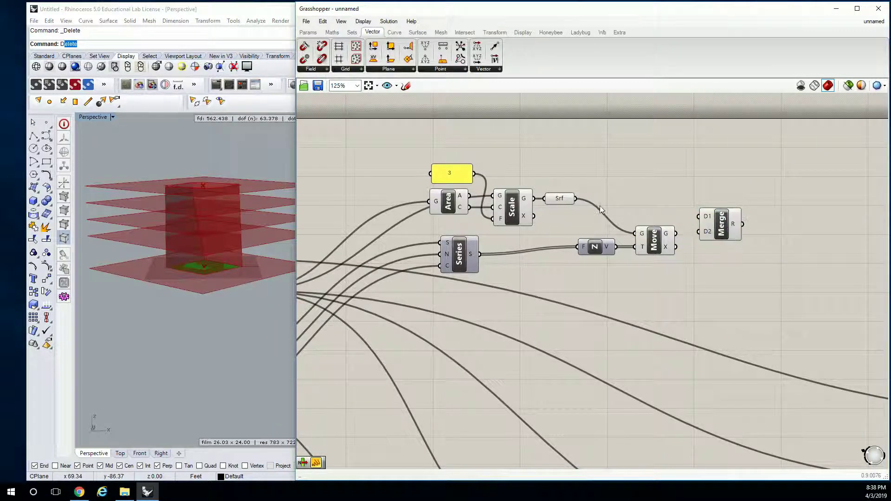
Step: Merge the Surface parameter as D1 with Move's geometry as D2, and flatten the Merge result
drag(575, 198, 698, 224)
right_click(728, 224)
right_click(734, 224)
click(757, 266)
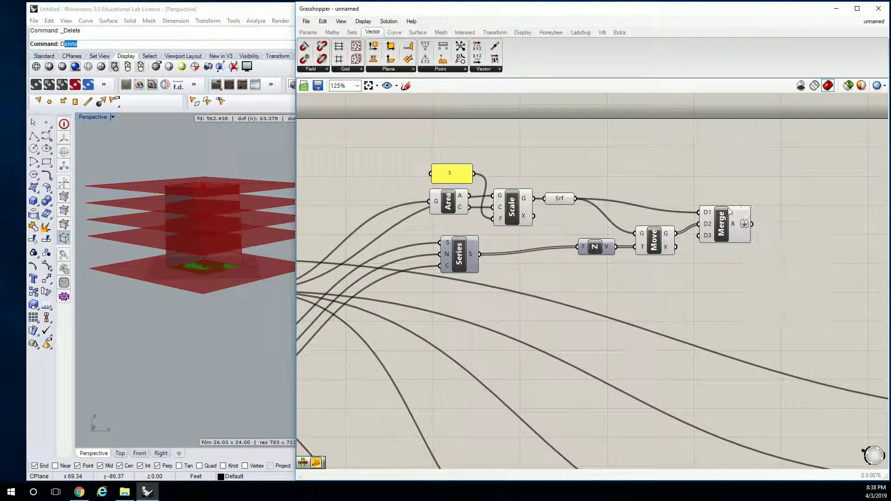
Step: Turn off the preview of the Area, Scale, Surface, Series, Unit Z and Move components feeding Merge
drag(696, 170, 410, 286)
middle_click(483, 229)
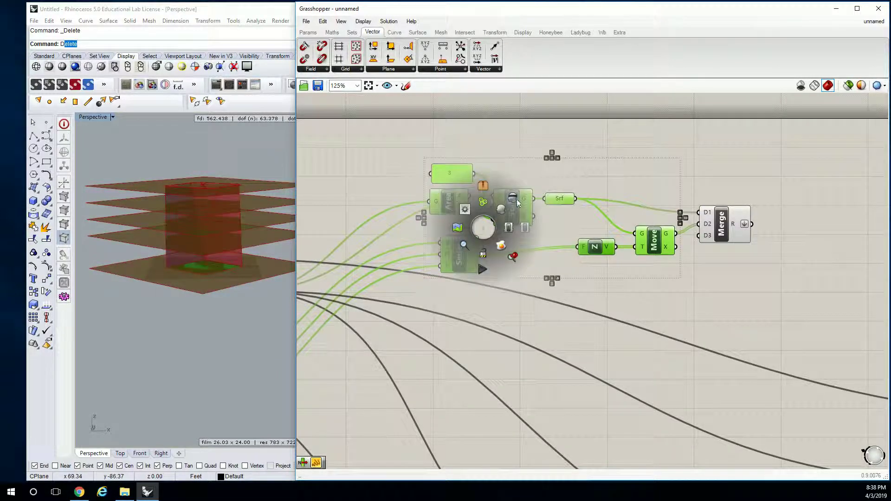
click(517, 198)
click(679, 199)
right_drag(693, 199, 683, 200)
Step: Inspect the Merge component's result and review how the numeric panels feed the Series component and the BUILDING MASS group
click(710, 222)
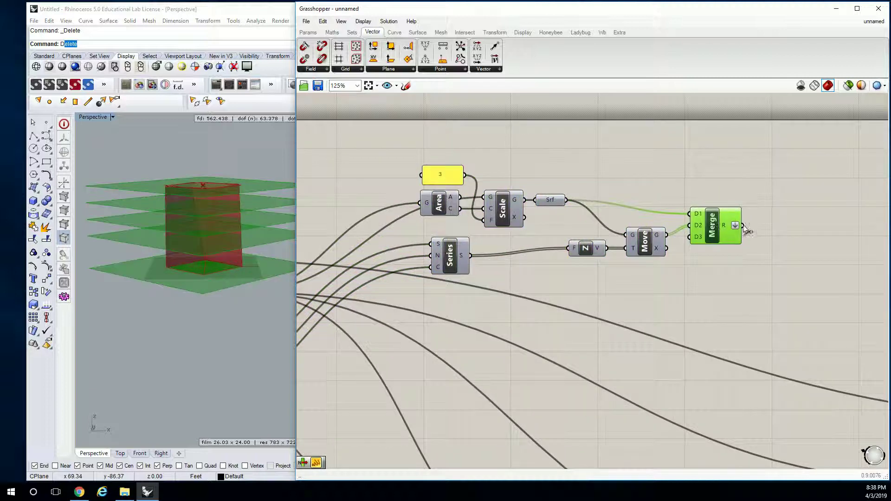
mouse_move(729, 224)
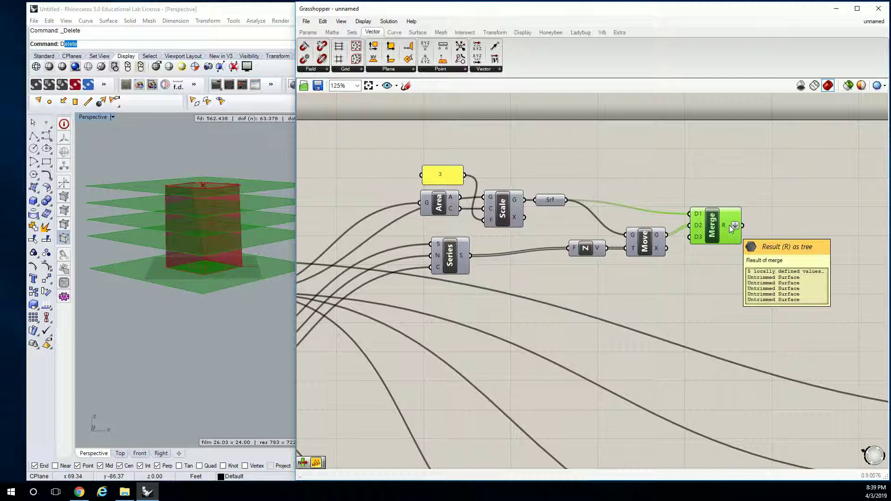
scroll(770, 216, down, 3)
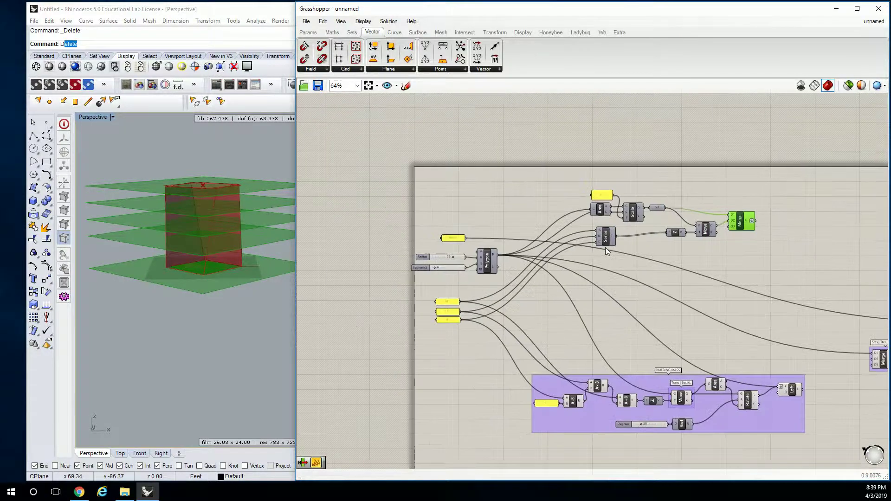
scroll(438, 312, up, 4)
scroll(424, 280, down, 1)
right_drag(574, 290, 436, 240)
scroll(424, 280, down, 1)
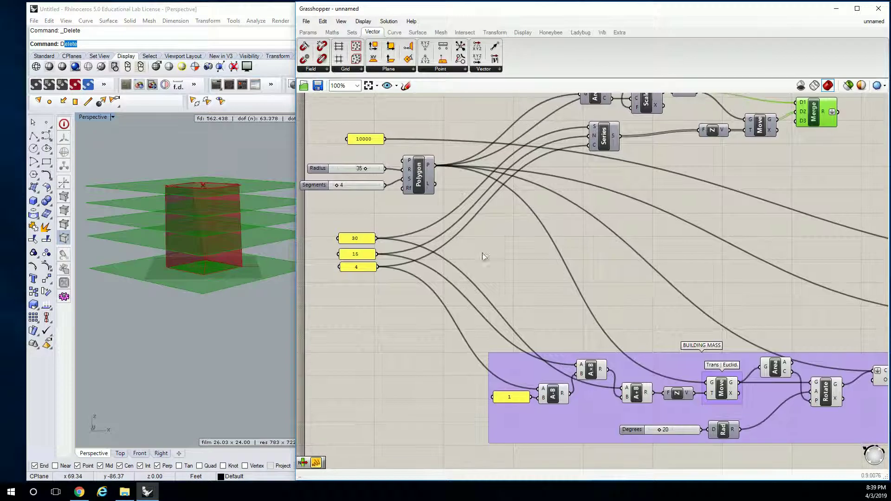
click(549, 395)
shift+click(519, 397)
key(ctrl+c)
key(ctrl+v)
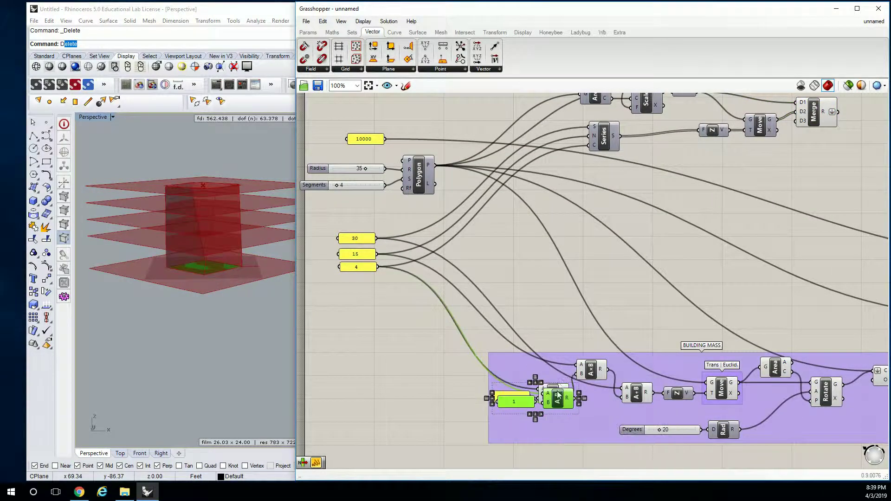
scroll(560, 399, down, 2)
drag(560, 397, 569, 258)
scroll(566, 237, up, 4)
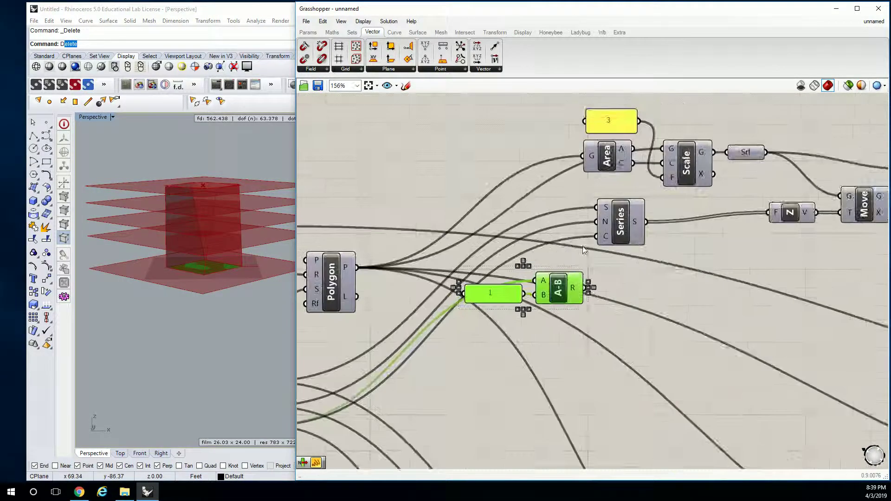
right_drag(547, 267, 635, 234)
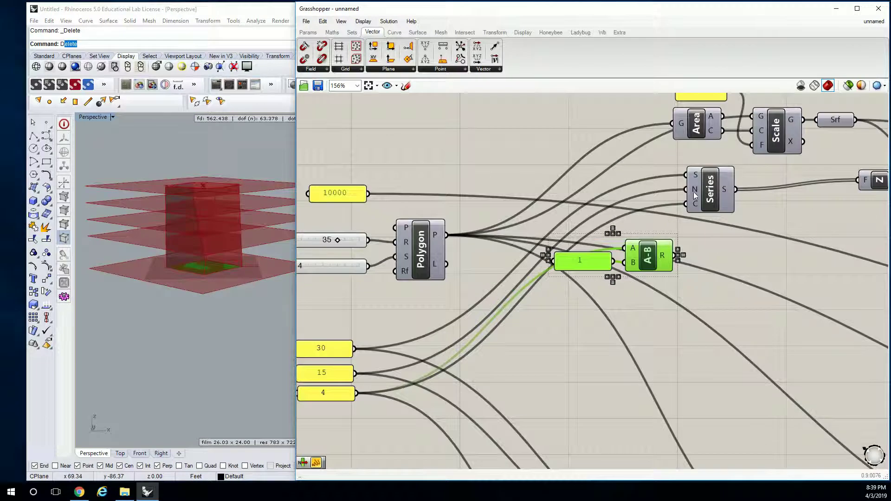
right_drag(696, 200, 560, 212)
scroll(603, 237, down, 4)
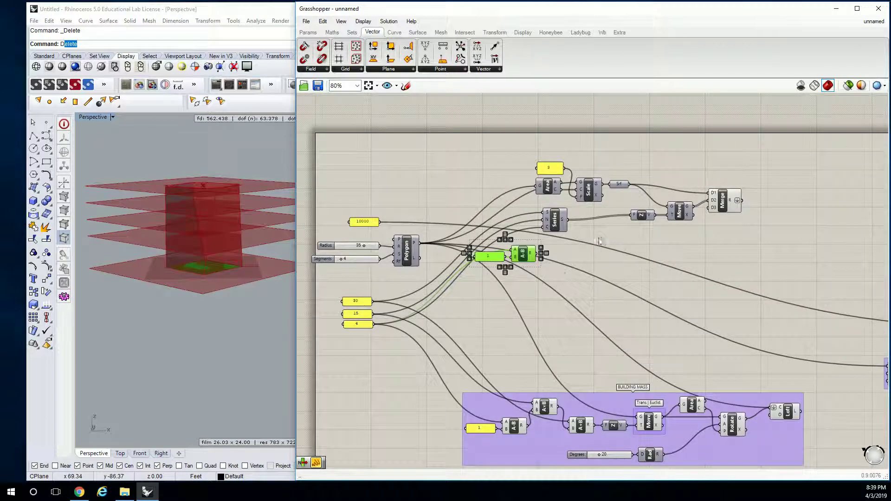
key(ctrl+z)
click(622, 244)
Step: Reposition the Surface, Unit Z, Move and Merge components together so they sit neatly spaced beside Scale and Series
scroll(622, 246, up, 4)
right_drag(607, 220, 642, 218)
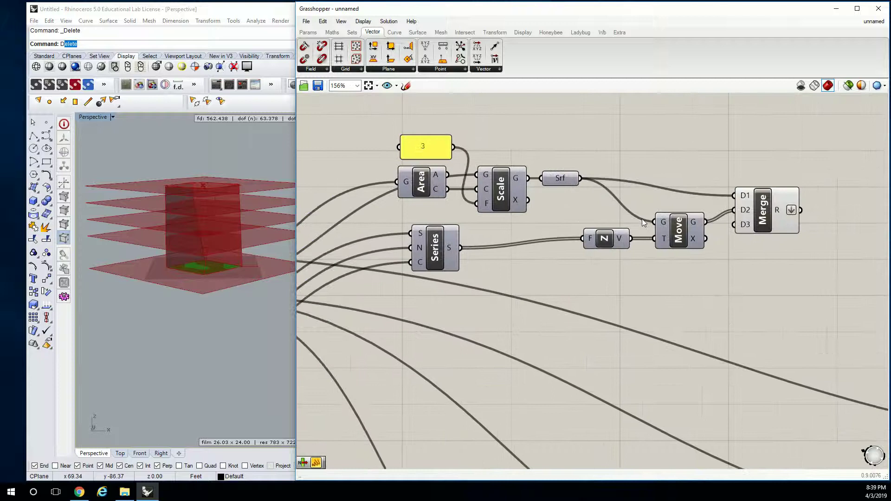
drag(810, 145, 627, 242)
click(575, 217)
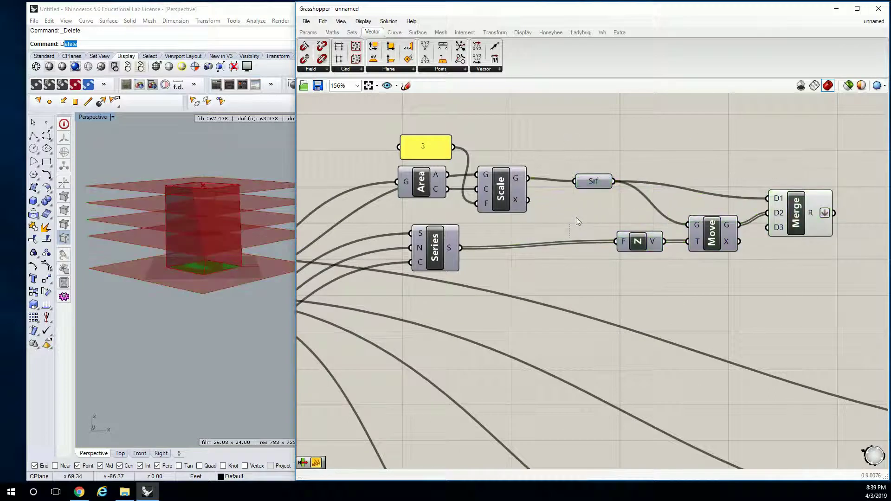
right_drag(568, 249, 549, 248)
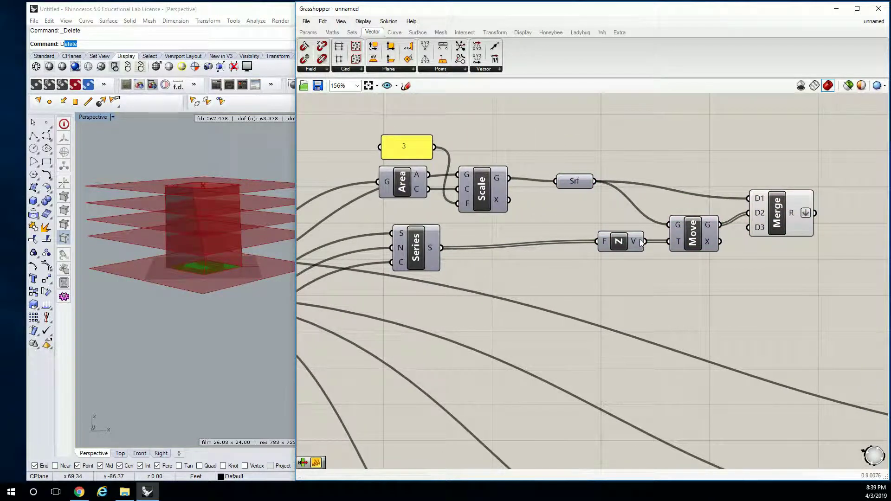
mouse_move(435, 251)
drag(784, 165, 514, 276)
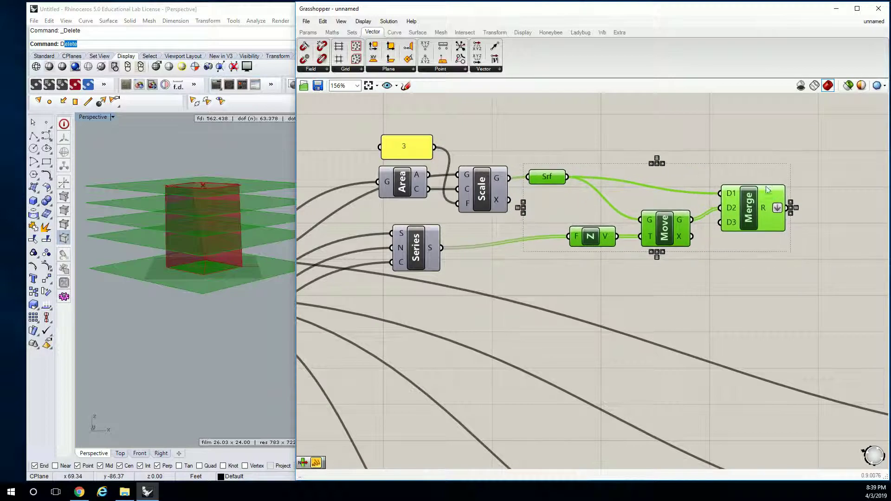
click(752, 138)
Step: Add a Partition List component after Merge, connect the Merge result to its List input, and leave space between them
right_drag(752, 138, 560, 152)
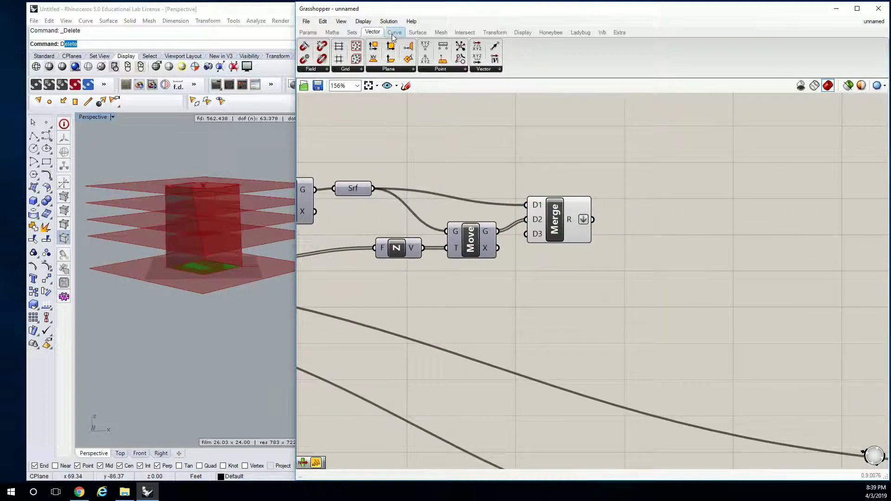
click(352, 32)
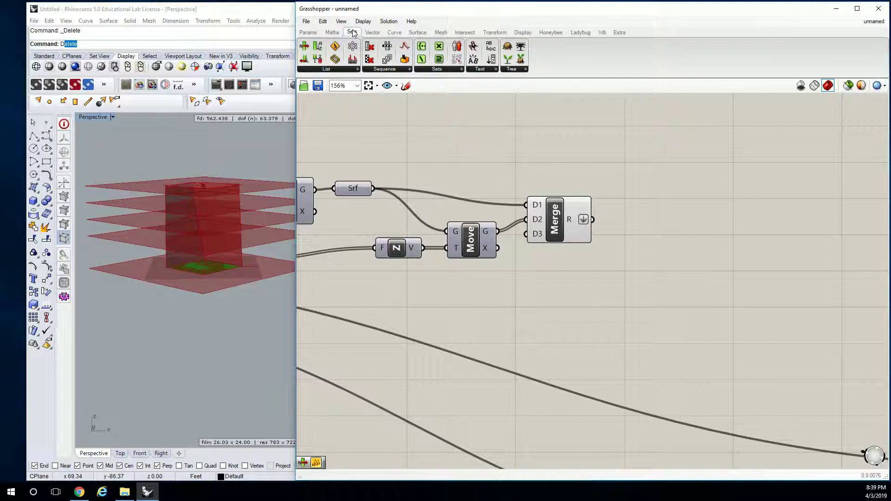
click(354, 70)
drag(320, 127, 650, 225)
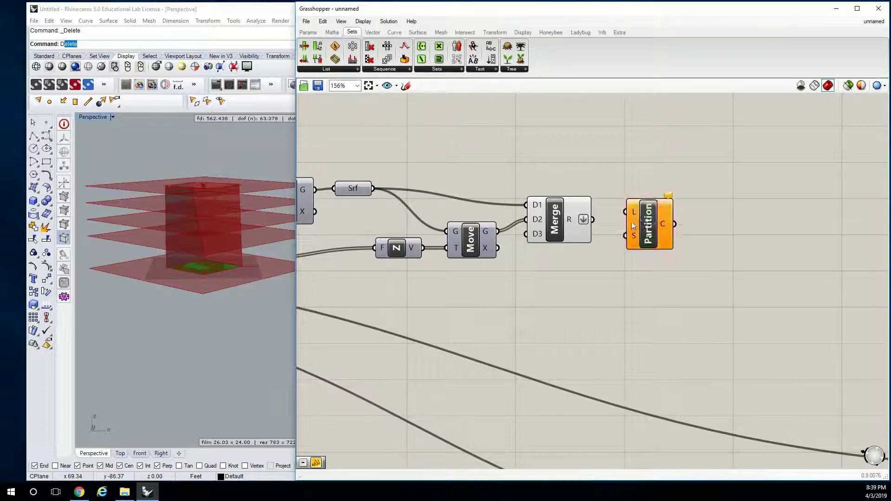
drag(593, 219, 645, 243)
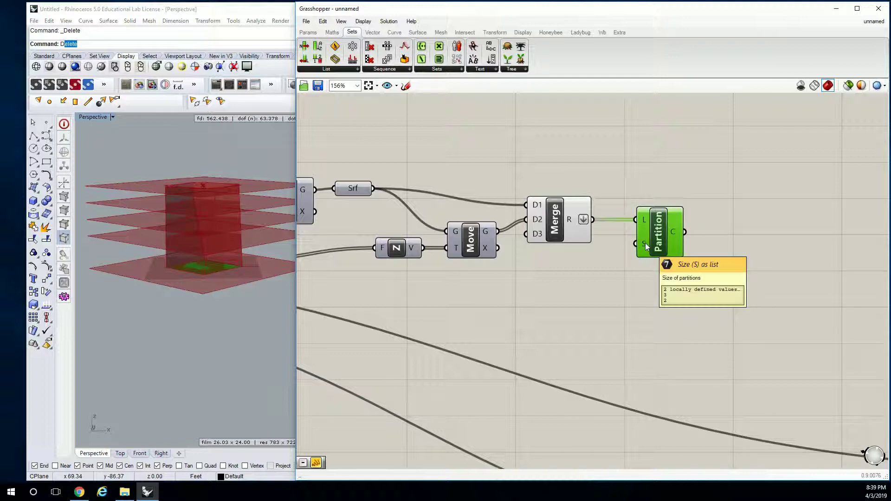
scroll(741, 249, down, 3)
scroll(649, 261, up, 2)
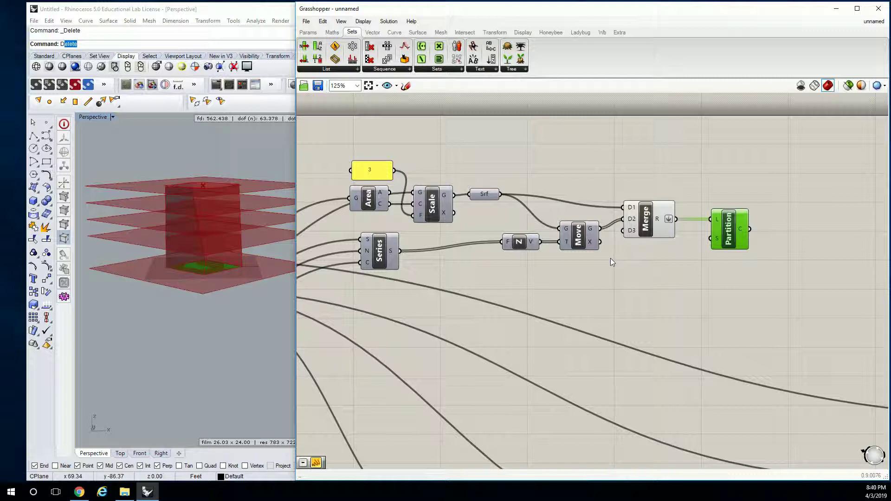
drag(739, 236, 794, 233)
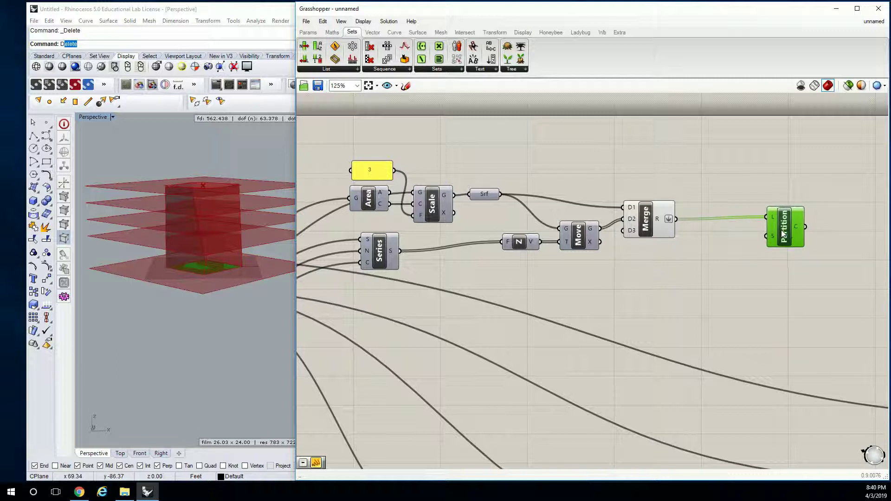
click(761, 223)
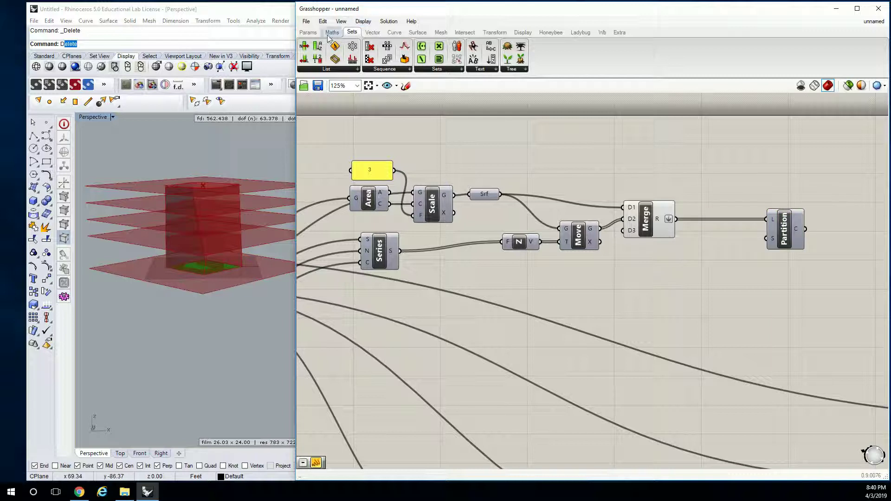
Step: Add a List Length component between Merge and Partition List and feed it the Merge result
click(319, 71)
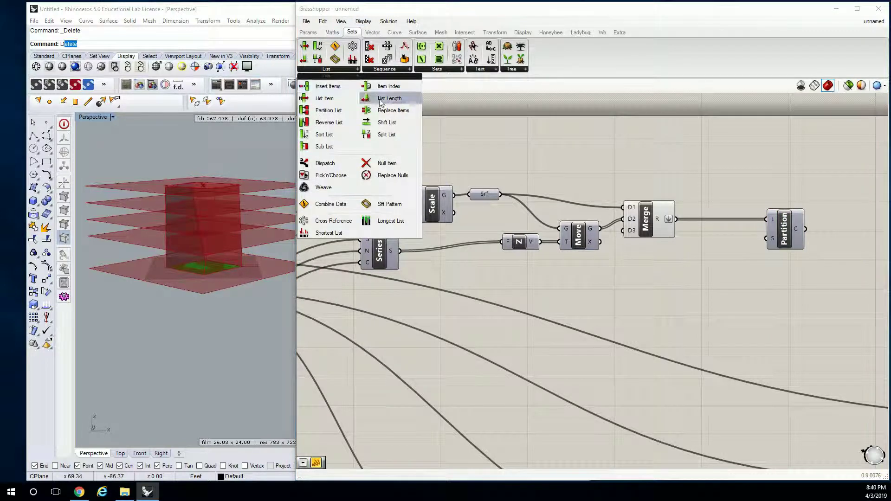
drag(377, 98, 715, 237)
right_drag(715, 236, 682, 233)
scroll(682, 232, up, 1)
drag(681, 236, 675, 238)
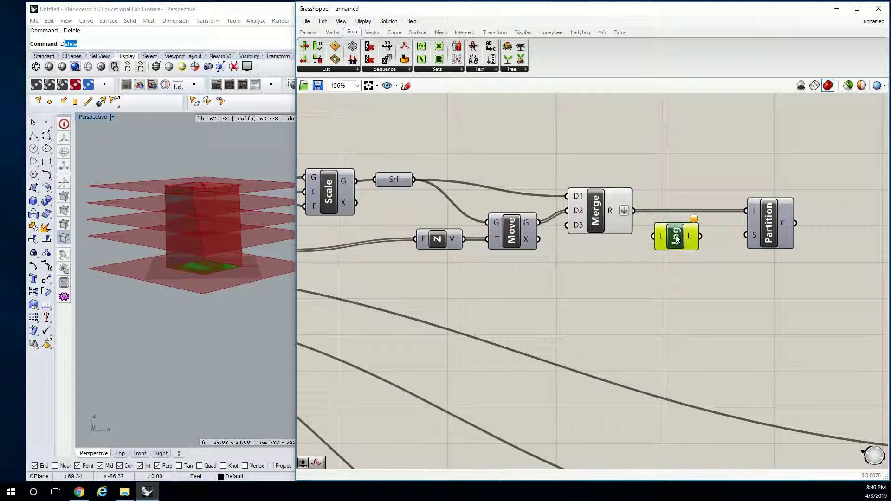
drag(634, 212, 659, 238)
drag(769, 223, 811, 224)
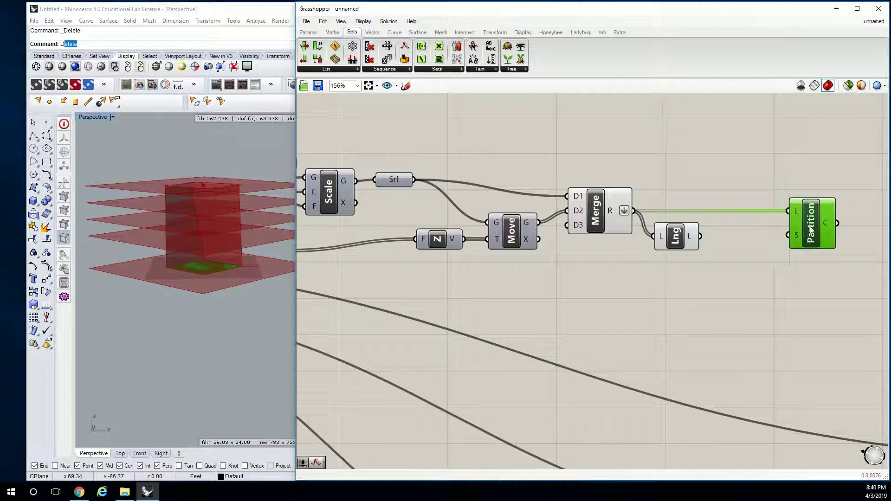
mouse_move(697, 241)
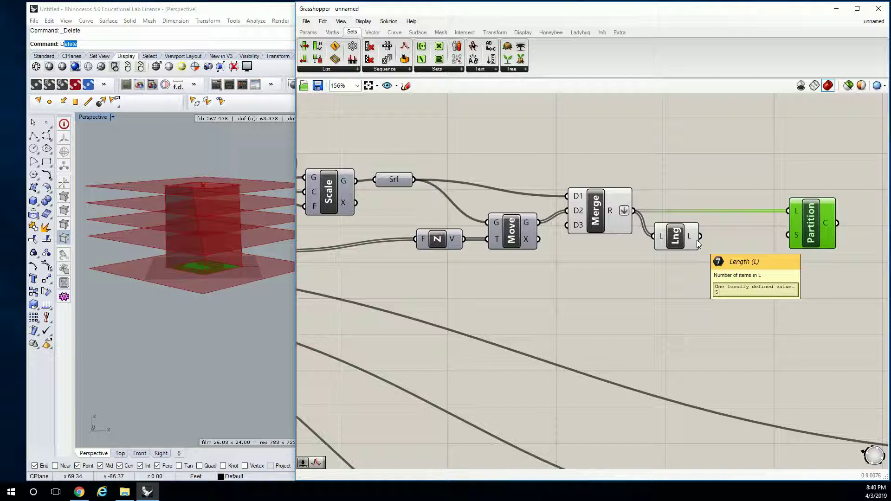
click(691, 269)
Step: Add a Subtraction component beside List Length and connect the list length to its A input
click(332, 32)
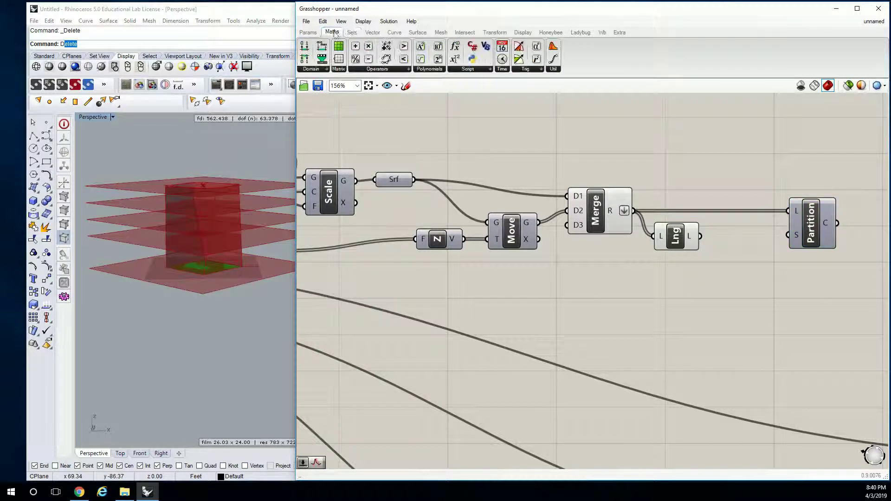
click(390, 68)
drag(429, 99, 718, 240)
click(737, 246)
click(668, 267)
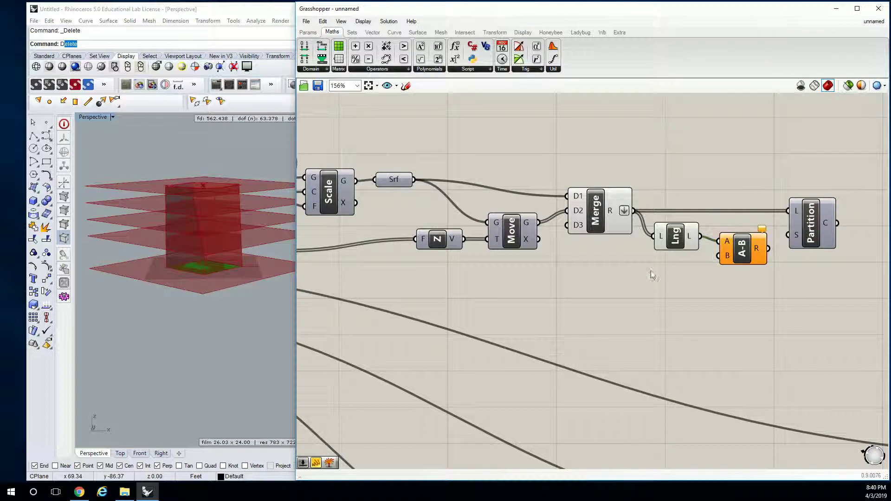
Step: Add a panel with the value 1 below List Length and connect it to Subtraction's B input
click(307, 32)
drag(425, 59, 647, 290)
drag(703, 324, 714, 265)
double_click(612, 265)
text(1)
click(636, 337)
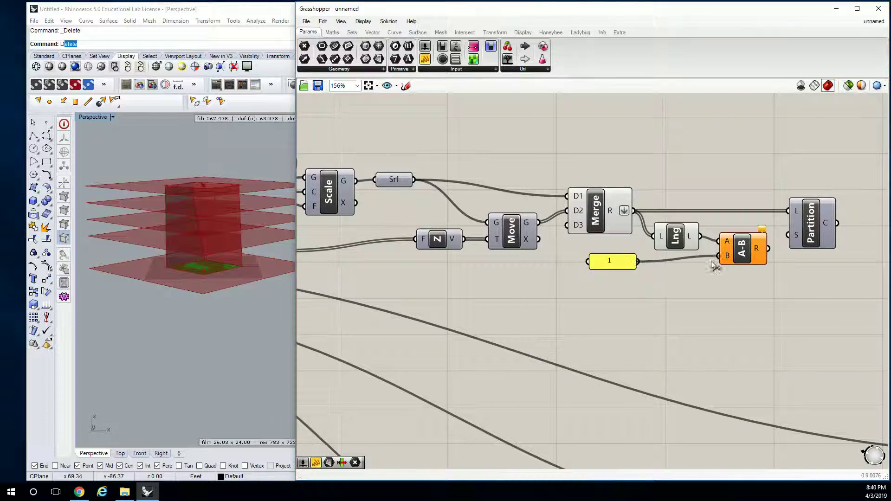
drag(631, 263, 694, 265)
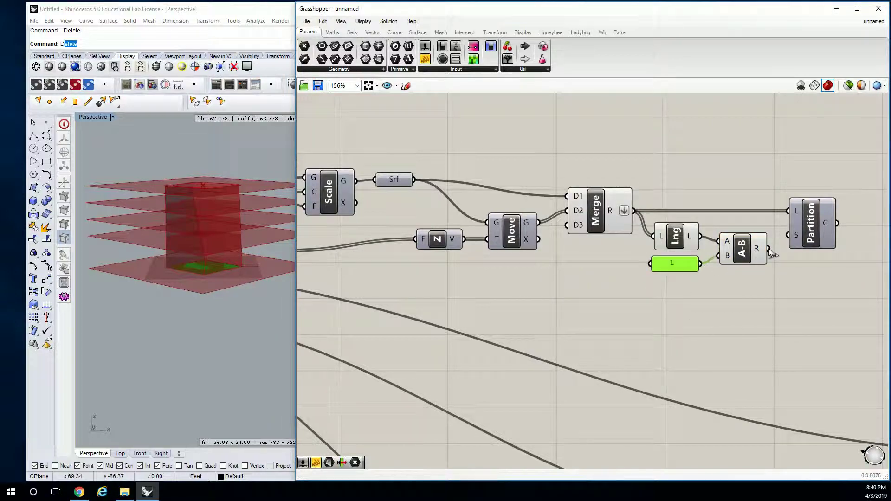
Step: Connect the Subtraction result to Partition List's Size input and check the resulting chunks
drag(769, 251, 788, 235)
click(823, 231)
right_drag(823, 228, 688, 226)
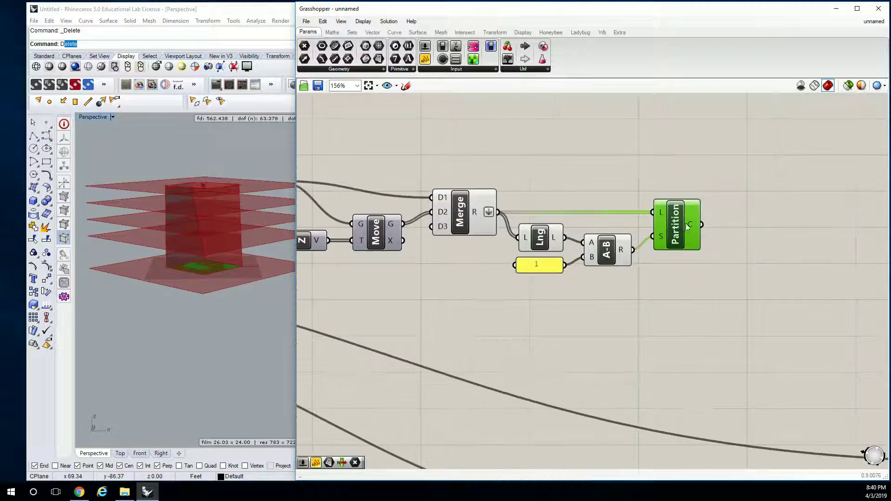
mouse_move(689, 225)
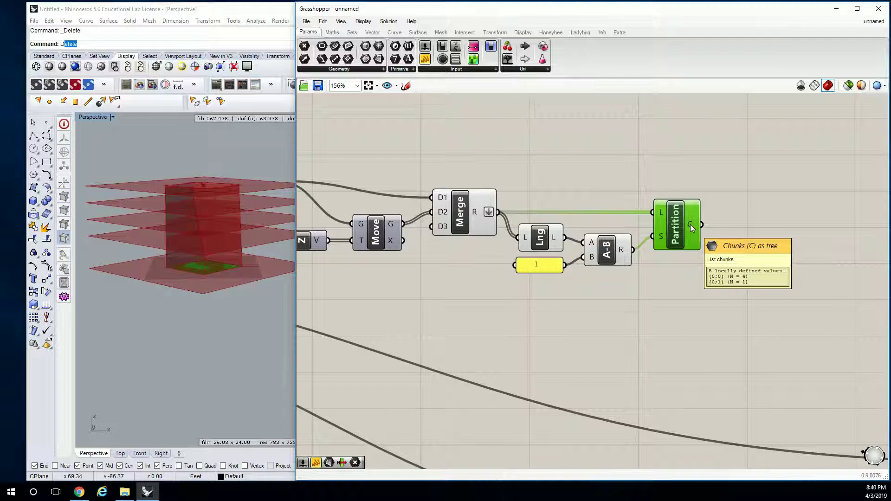
Step: Add an Explode Tree component after Partition List, connect the Chunks output to it, and match its outputs to the branches
right_drag(422, 168, 465, 176)
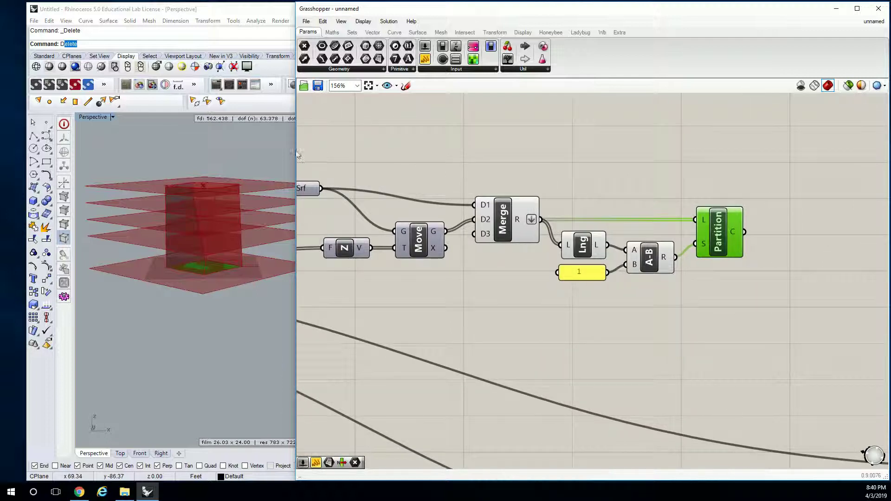
drag(298, 154, 170, 158)
right_drag(228, 159, 438, 165)
right_drag(524, 188, 496, 182)
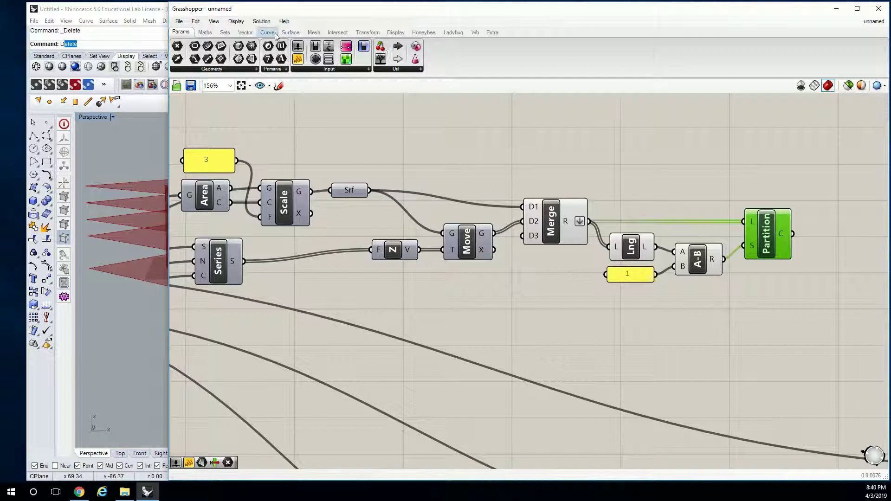
click(225, 32)
click(385, 69)
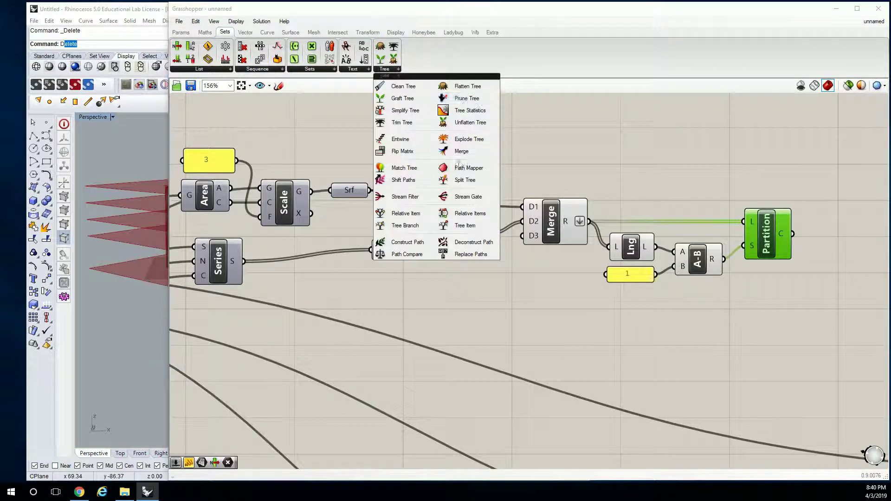
drag(469, 141, 793, 234)
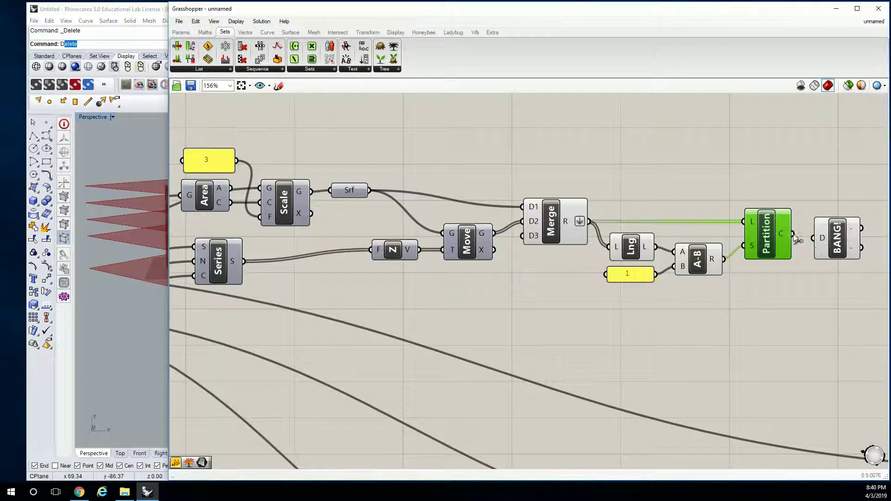
click(836, 244)
scroll(836, 241, down, 3)
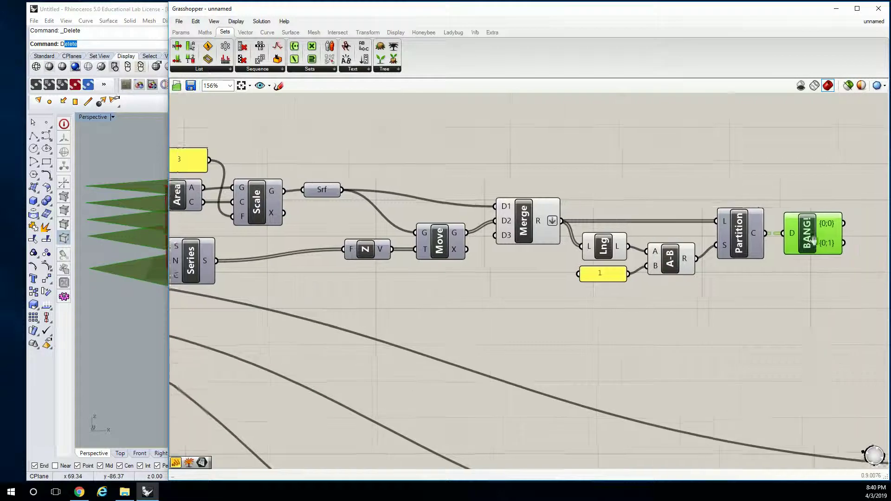
Step: Turn off the preview of the Unit Z, Move, Merge, List Length, Subtraction and Partition List components
drag(752, 168, 400, 297)
middle_click(506, 239)
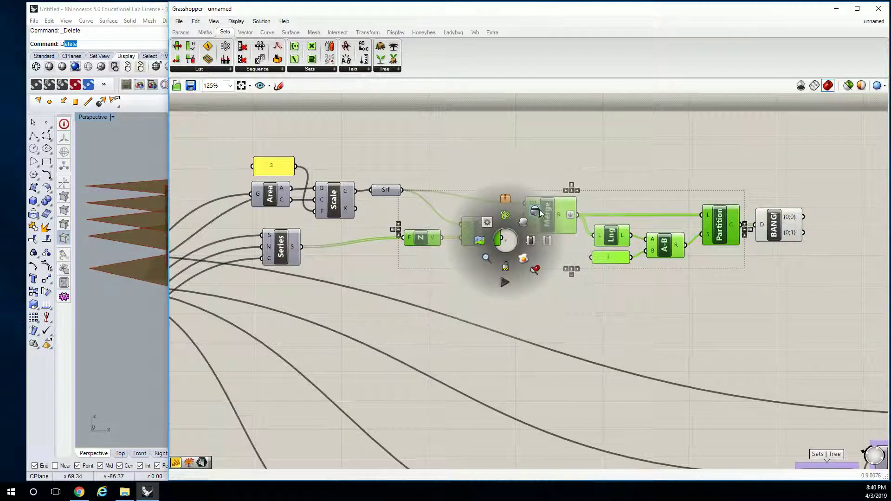
click(537, 209)
click(784, 178)
right_drag(783, 177, 676, 184)
Step: Connect a Surface parameter to Explode Tree's {0;0} output, turn off Explode Tree's preview, and check the surfaces against the building mass in Rhino
scroll(731, 210, up, 2)
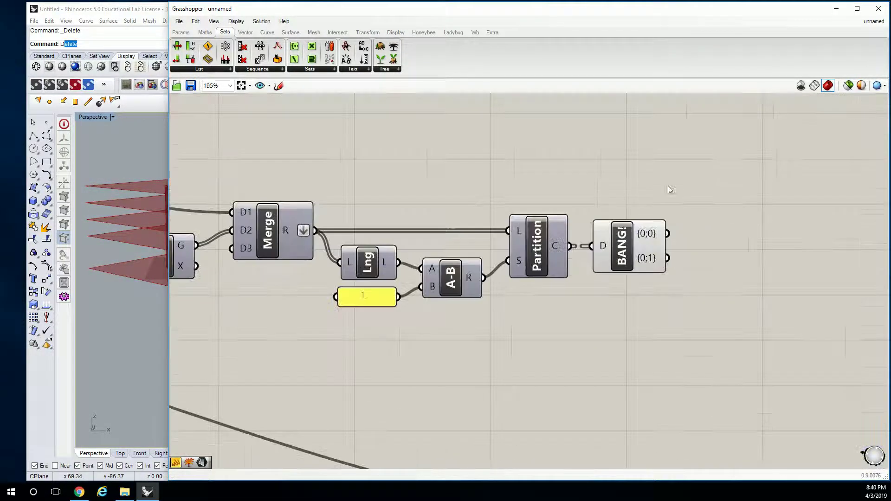
click(181, 32)
drag(252, 59, 667, 233)
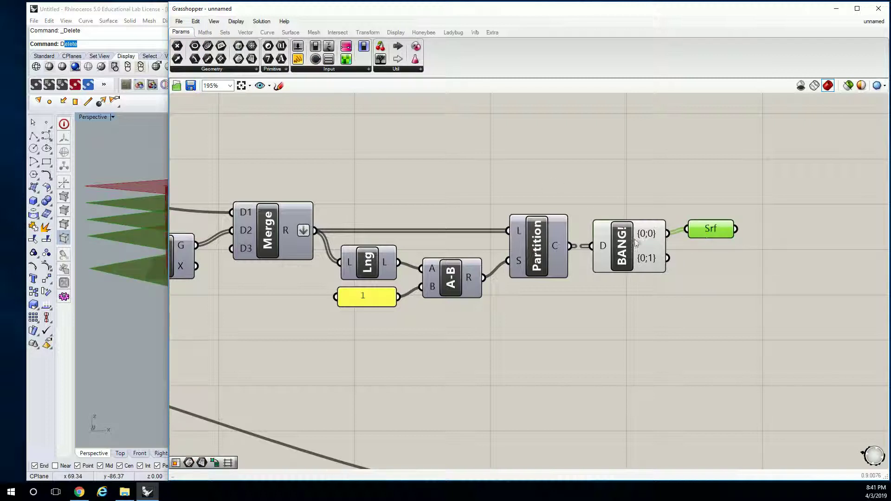
right_click(617, 249)
click(641, 272)
scroll(613, 223, down, 1)
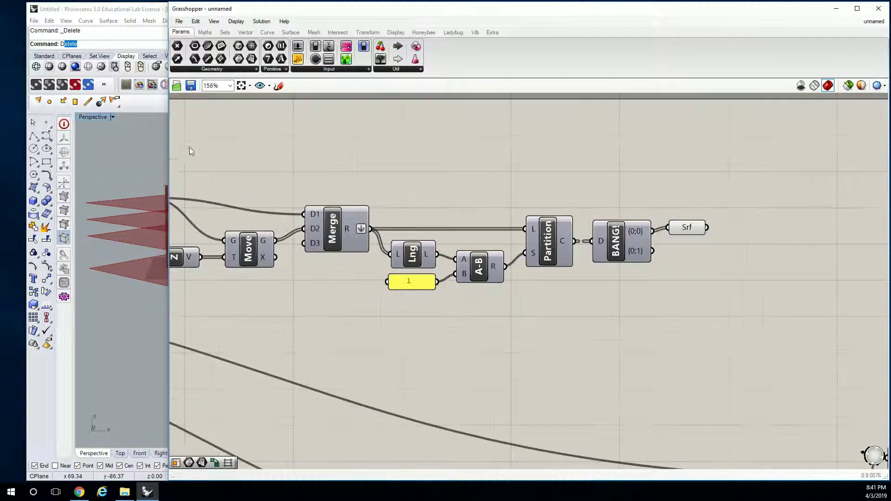
drag(169, 144, 285, 152)
right_drag(220, 195, 202, 217)
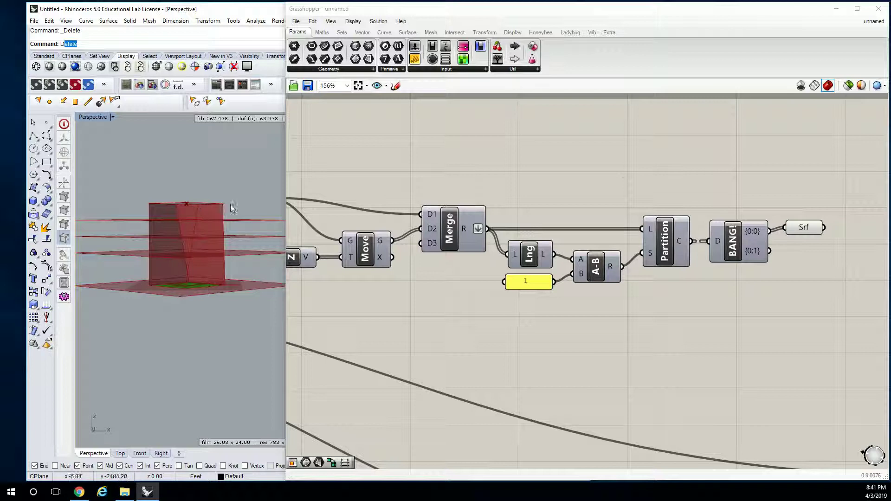
Step: Tidy the floor-level definition by moving Unit Z next to Series, aligning the Surface parameter with Scale, and moving Move and Merge closer to them
right_drag(624, 183, 614, 183)
click(793, 228)
scroll(812, 221, down, 2)
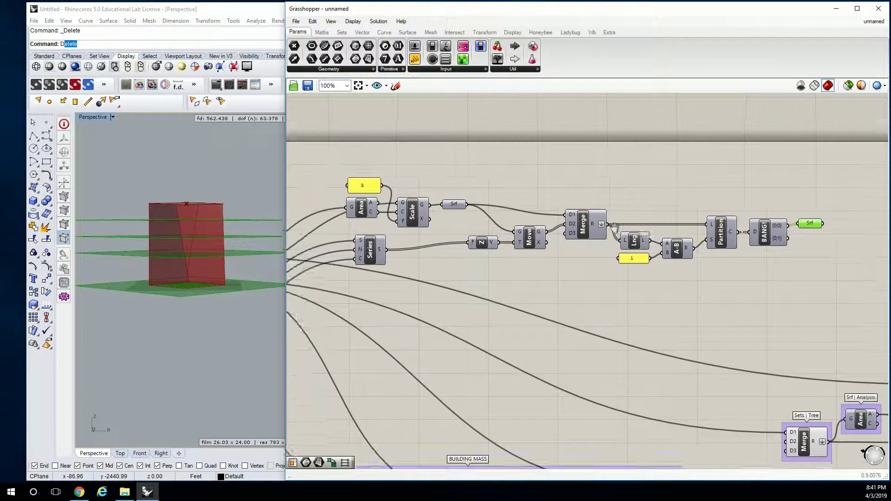
scroll(616, 246, up, 1)
right_drag(536, 232, 558, 239)
click(471, 251)
drag(472, 253, 390, 262)
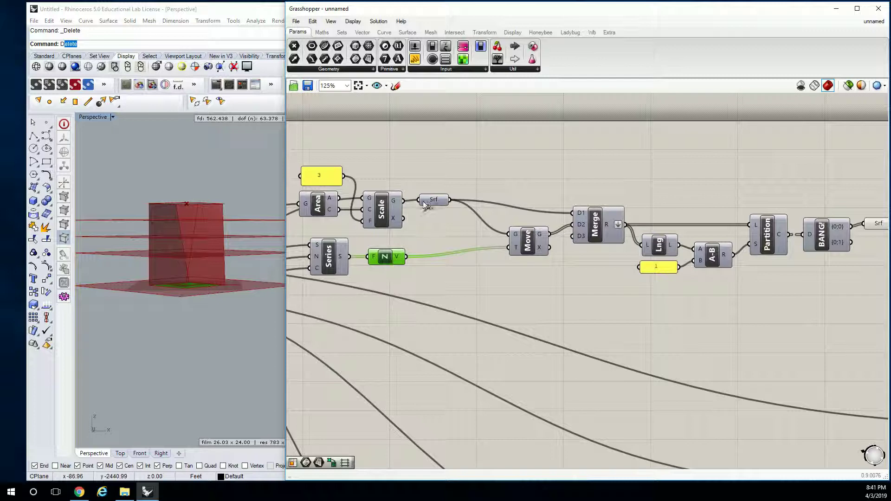
drag(431, 199, 431, 201)
drag(529, 246, 477, 256)
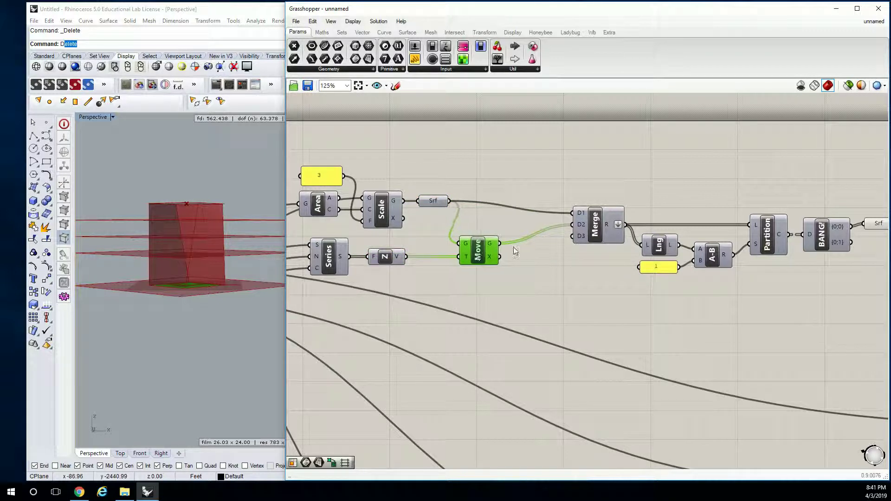
drag(594, 228, 532, 214)
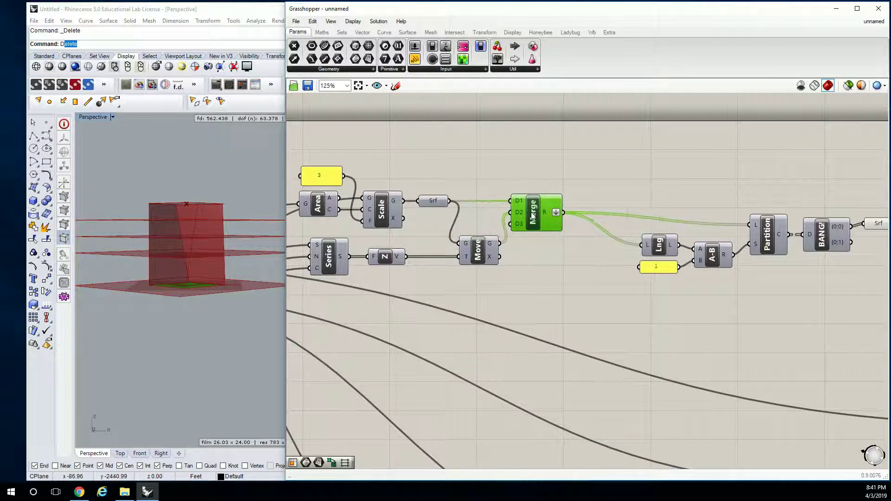
Step: Move the List Length, Subtraction, value panel, Partition List, Explode Tree and Surface components together closer to Merge
scroll(566, 210, down, 1)
drag(845, 204, 571, 224)
scroll(629, 260, up, 2)
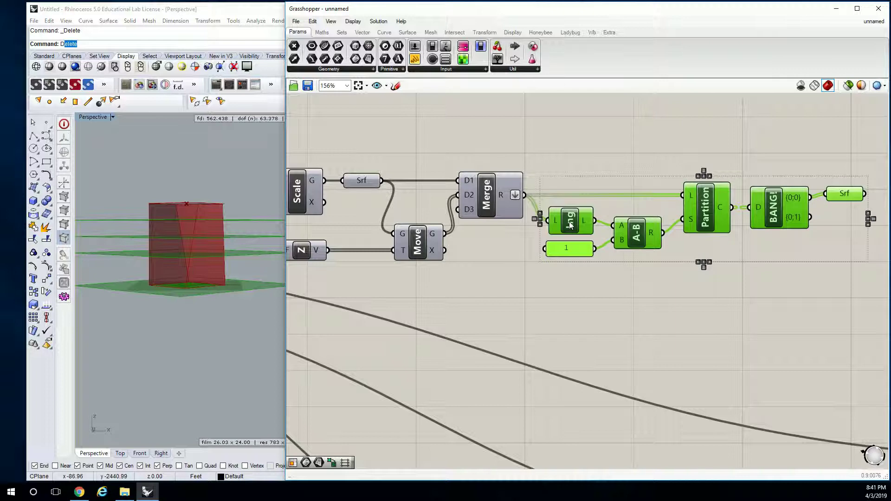
click(611, 157)
scroll(623, 175, down, 1)
right_drag(606, 187, 627, 165)
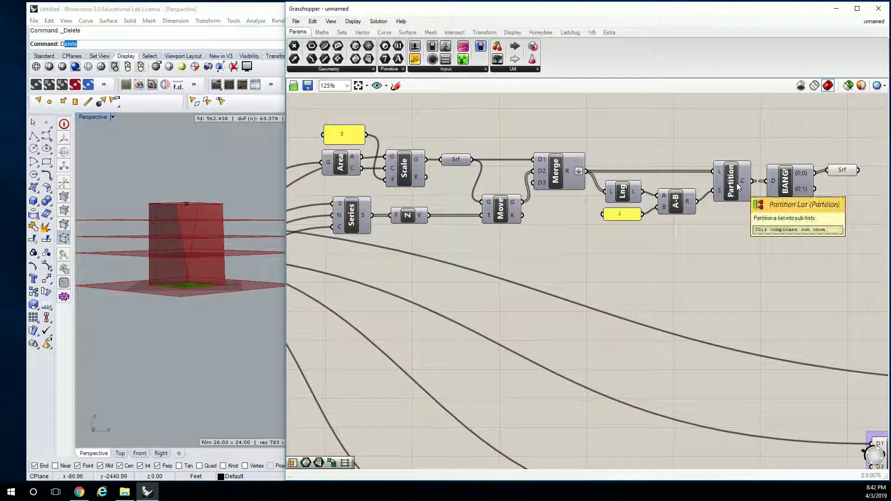
Step: Examine the List Length, value panel and Subtraction components that feed Partition List's Size input
scroll(714, 218, up, 3)
right_drag(694, 226, 690, 266)
drag(694, 284, 503, 187)
scroll(503, 187, down, 2)
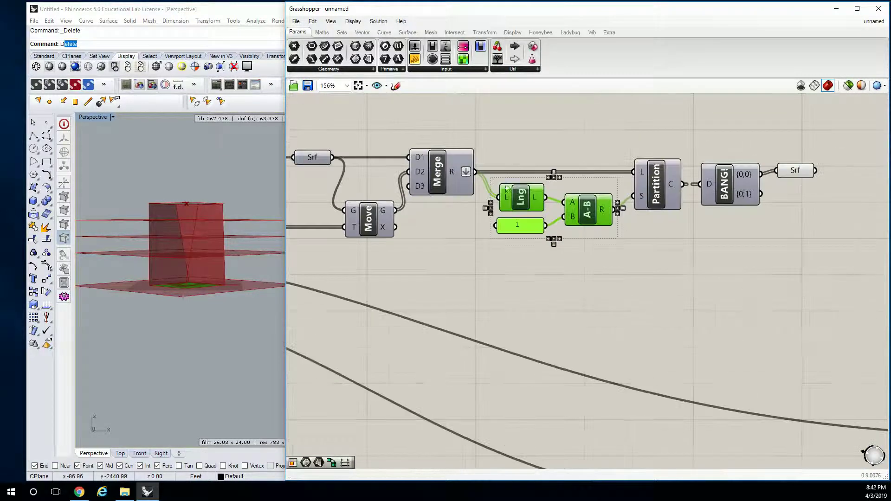
right_drag(529, 186, 634, 197)
scroll(583, 207, down, 1)
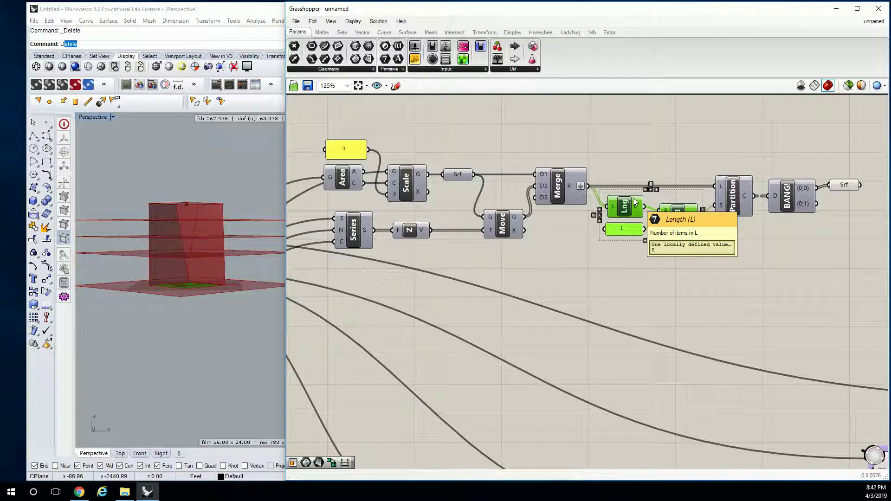
Step: Group all floor-level components, from the scale factor panel, Area and Series through to the final Surface parameter
drag(856, 122, 323, 285)
key(ctrl+g)
click(525, 116)
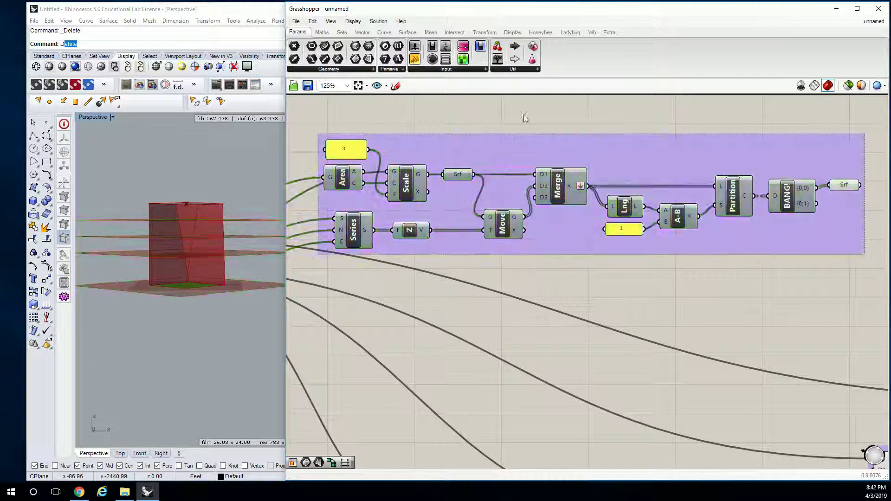
Step: Enter a name beginning with "F" for the new group of floor-level components
right_click(579, 148)
click(605, 151)
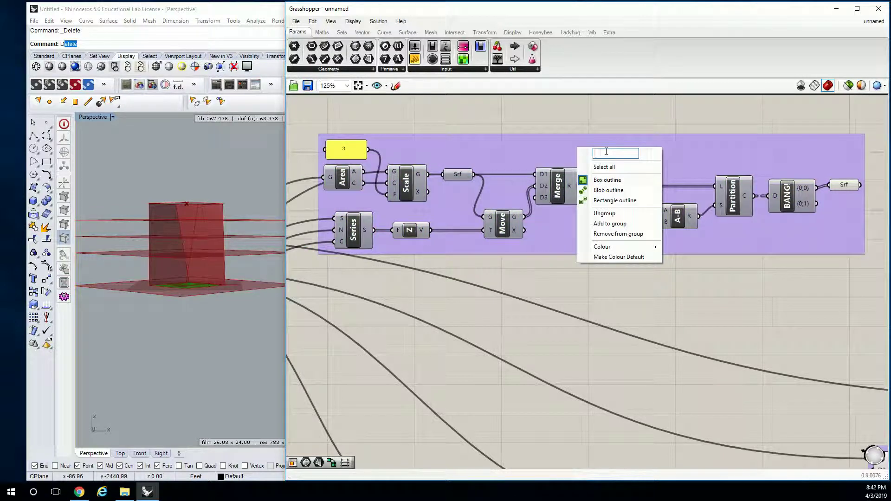
text(FLOOR PLATES)
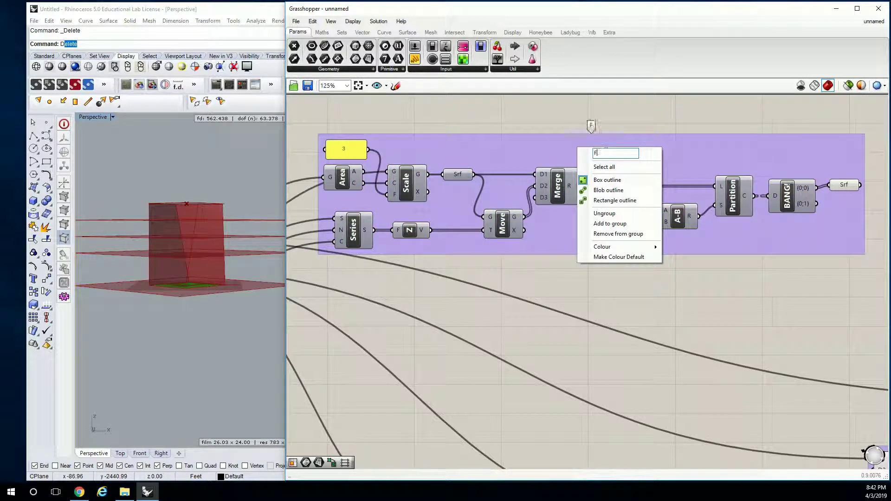